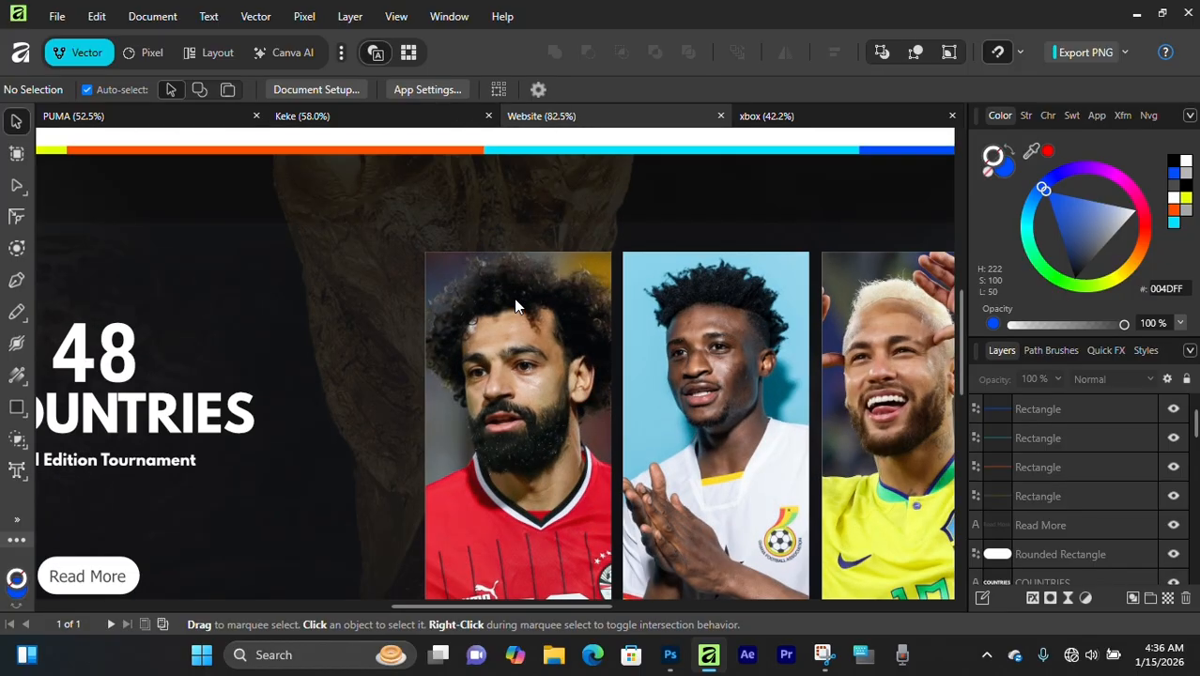
scroll(601, 402, down, 3)
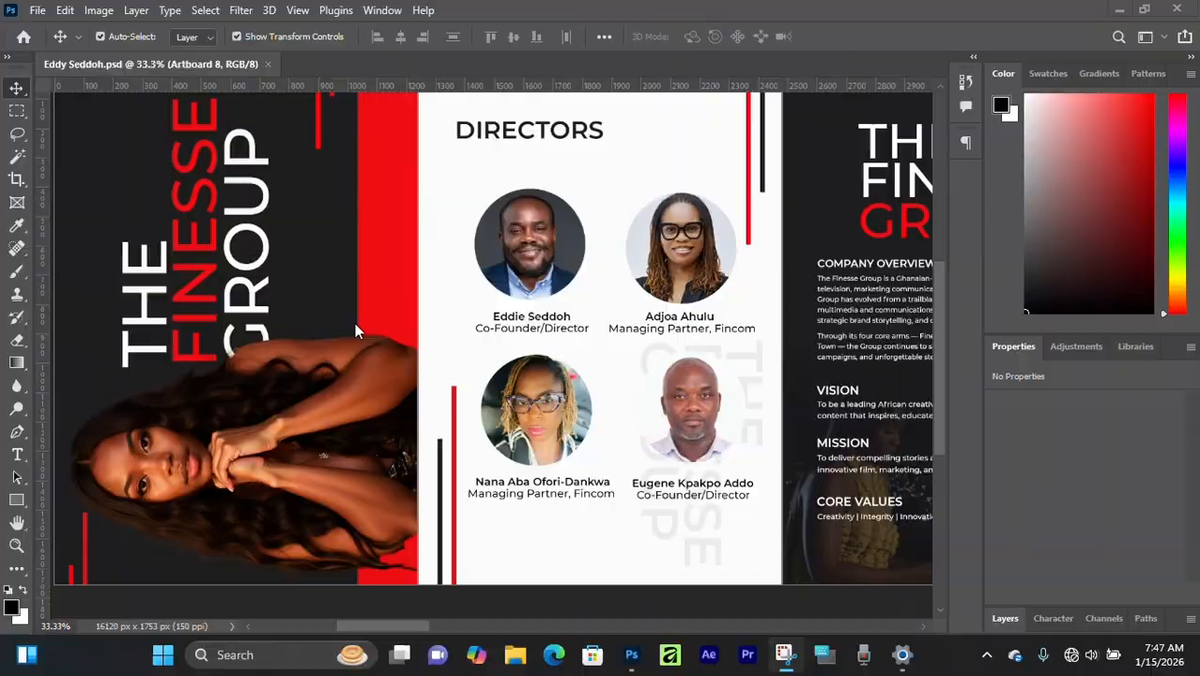
scroll(353, 328, down, 1)
scroll(336, 361, up, 4)
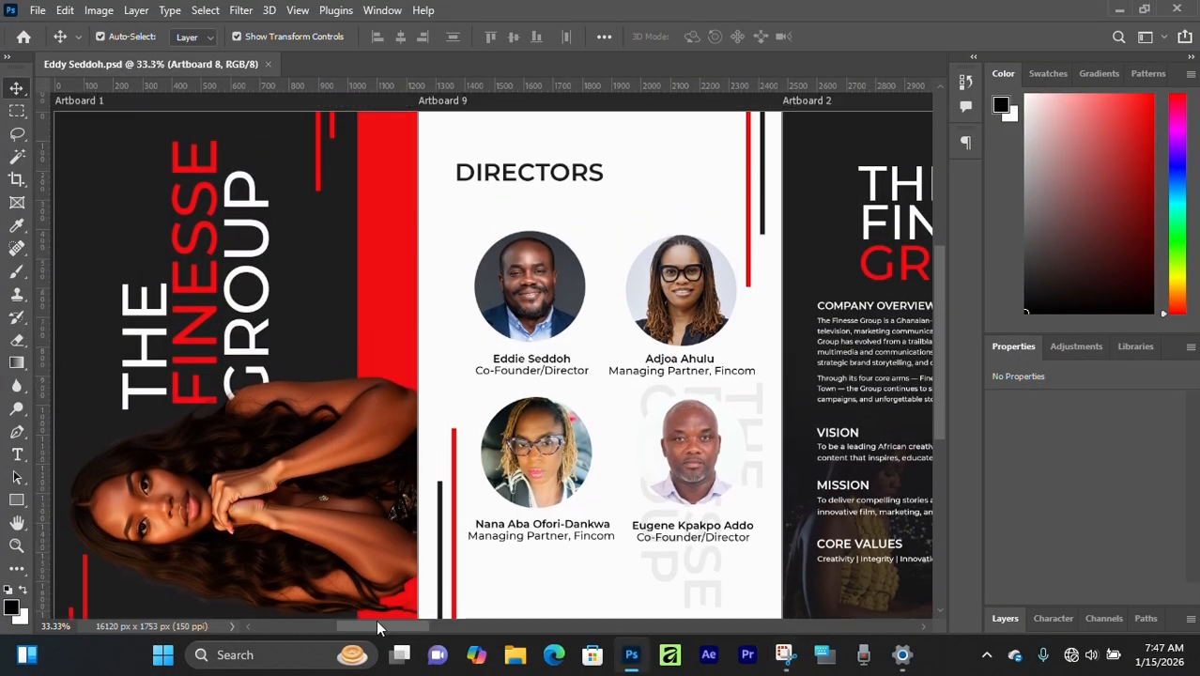
- Look over the page layouts across the artboards of The Finesse Group company profile document
drag(396, 622, 495, 624)
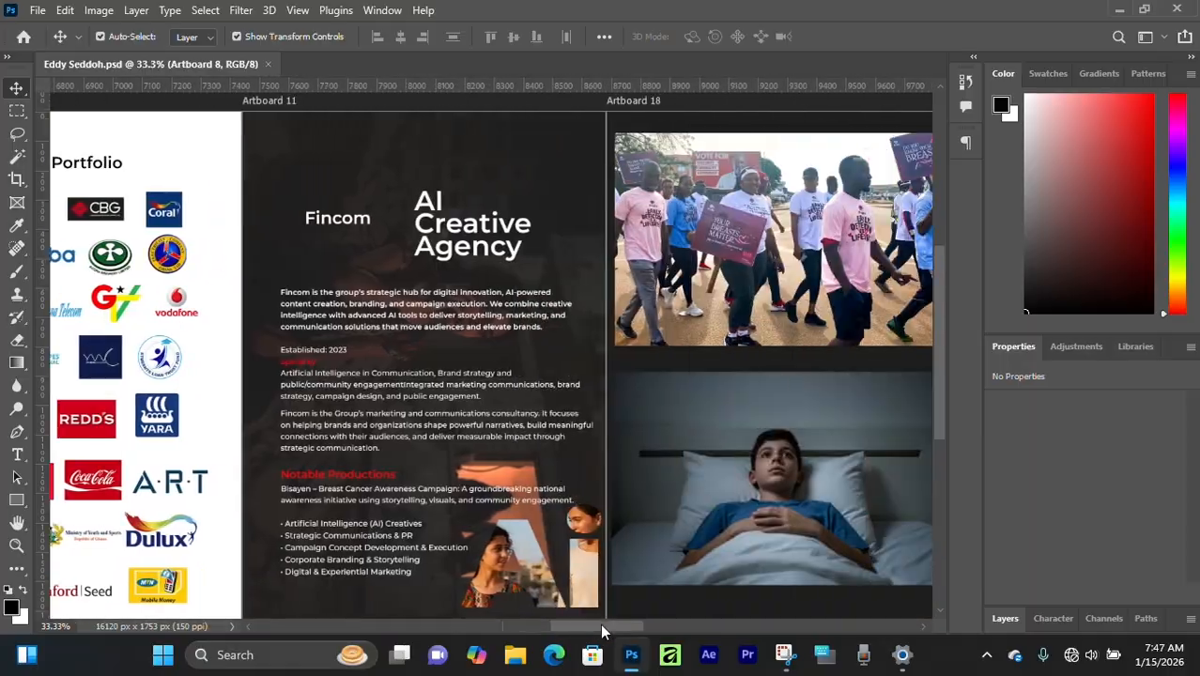
drag(602, 631, 757, 629)
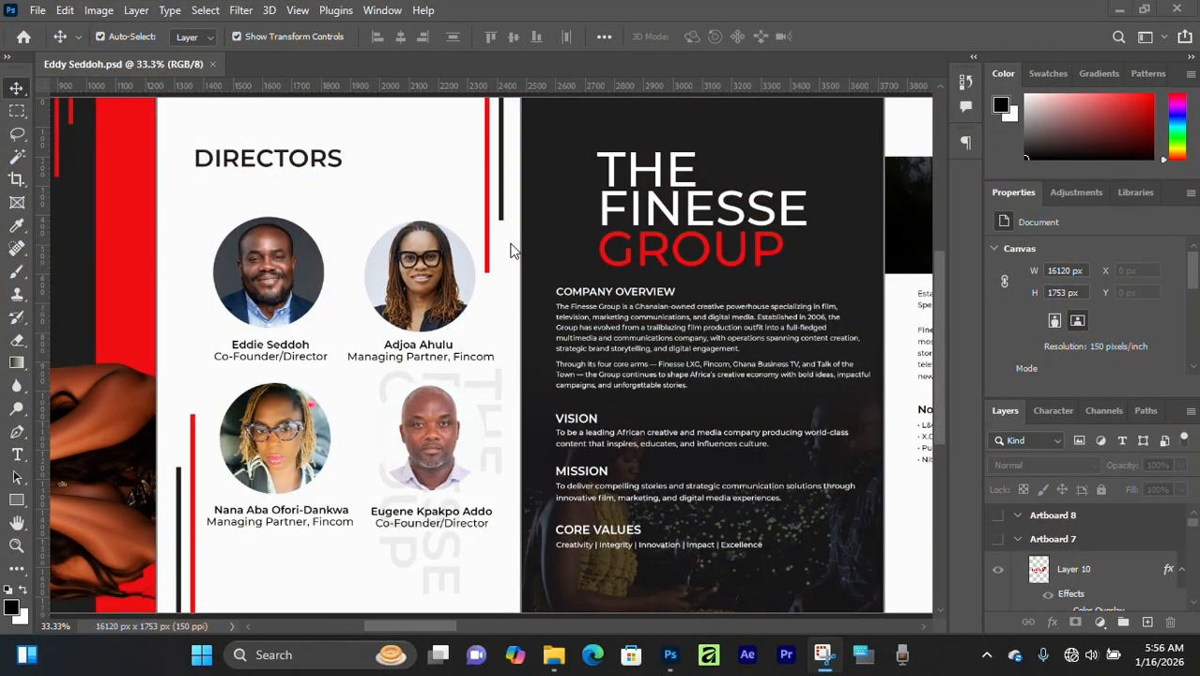
scroll(512, 251, down, 1)
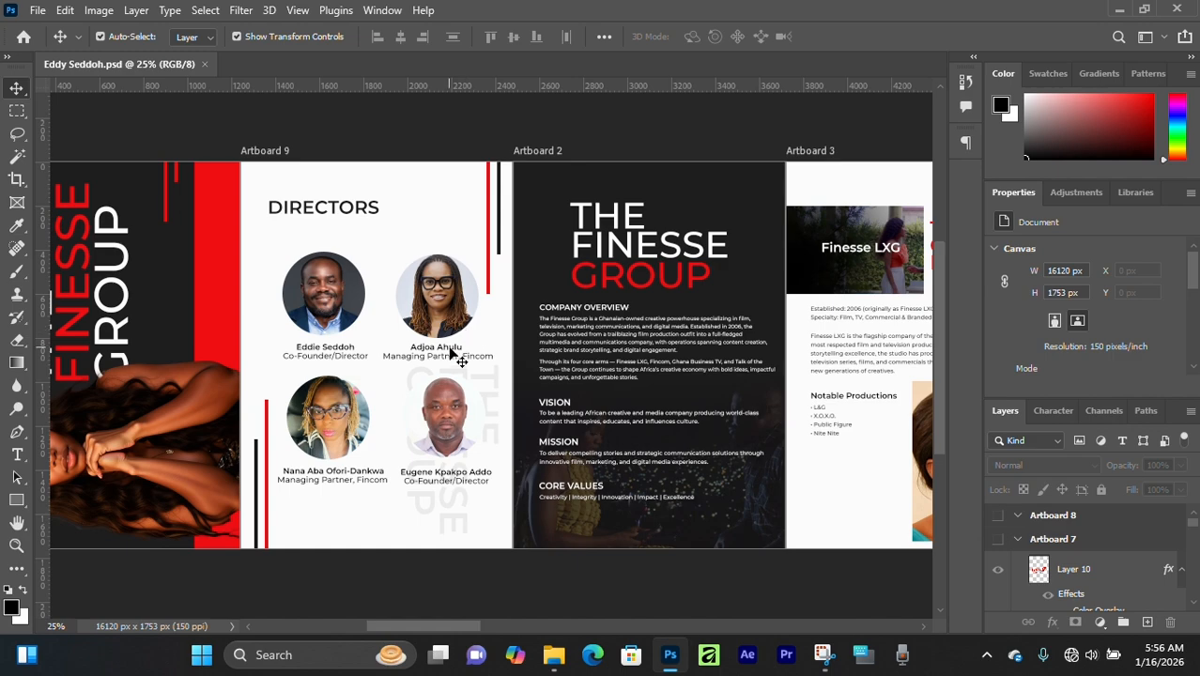
drag(727, 287, 443, 310)
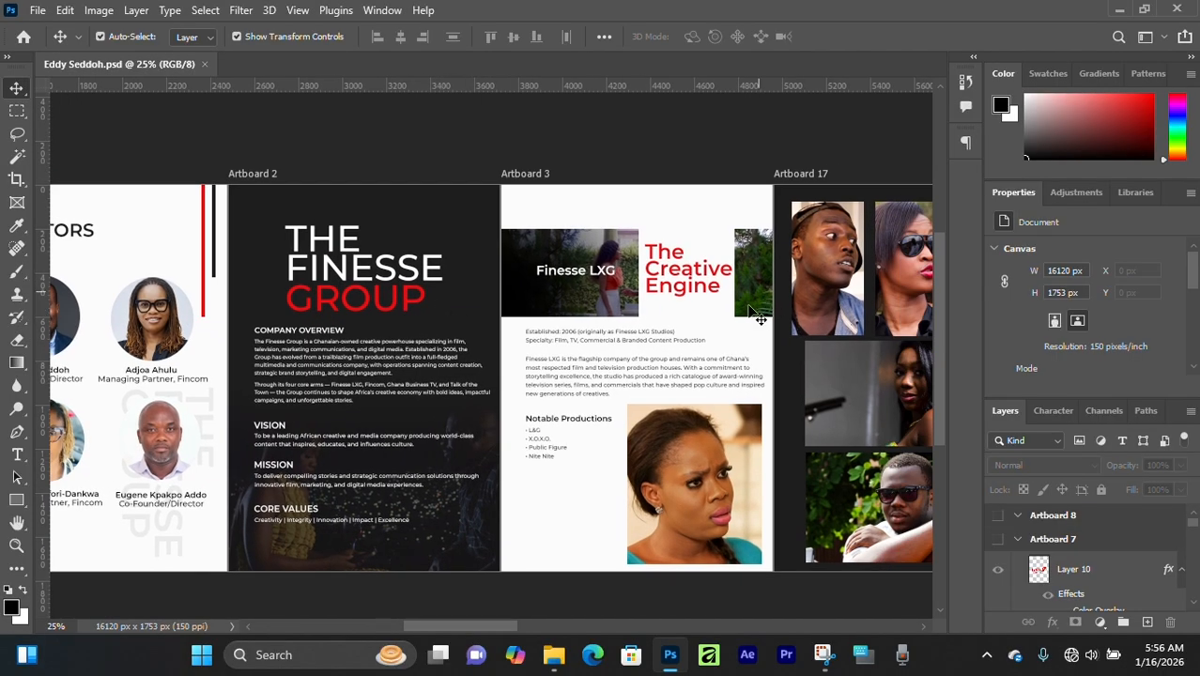
mouse_move(479, 624)
mouse_down()
mouse_move(643, 653)
mouse_move(695, 646)
mouse_move(456, 609)
mouse_move(475, 620)
mouse_up()
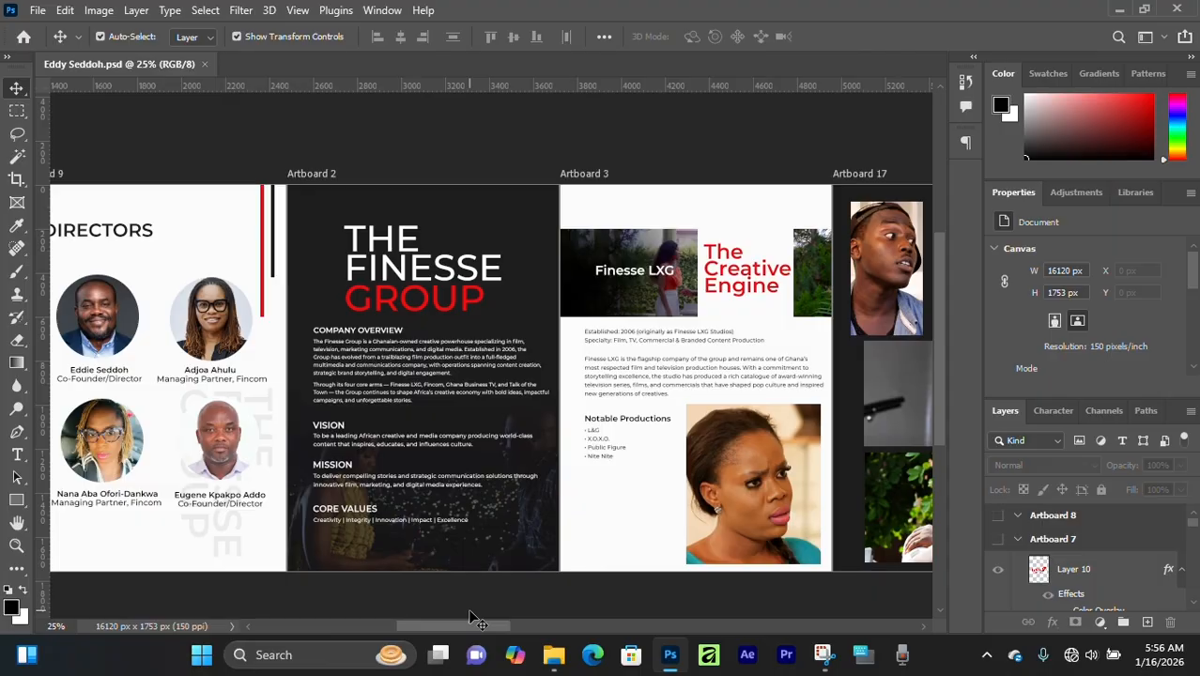
drag(446, 625, 422, 591)
- Start a new document from the A4 print preset, 210 x 297 mm
key(ctrl+n)
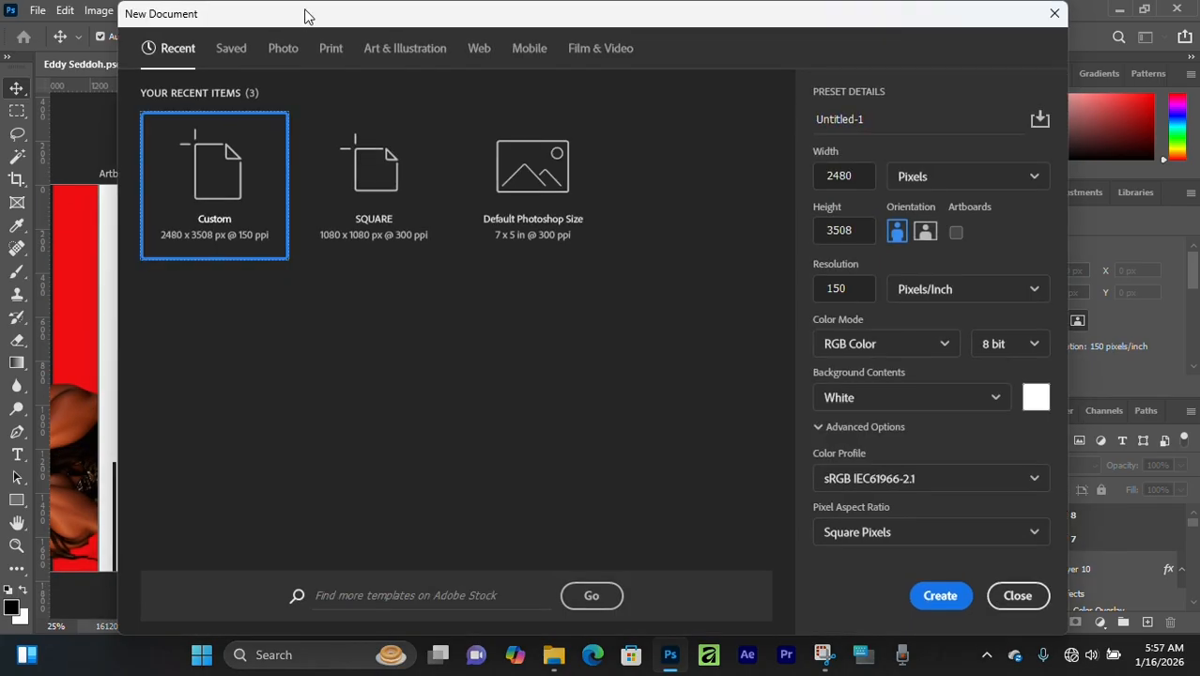
drag(333, 19, 383, 122)
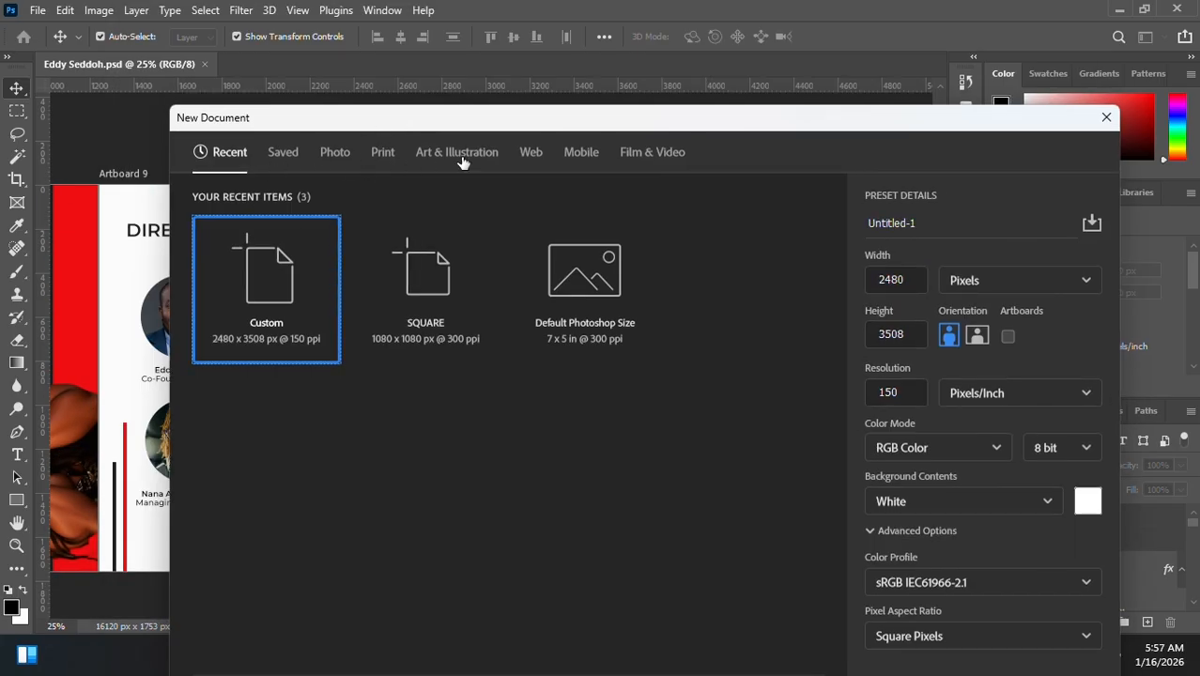
click(383, 155)
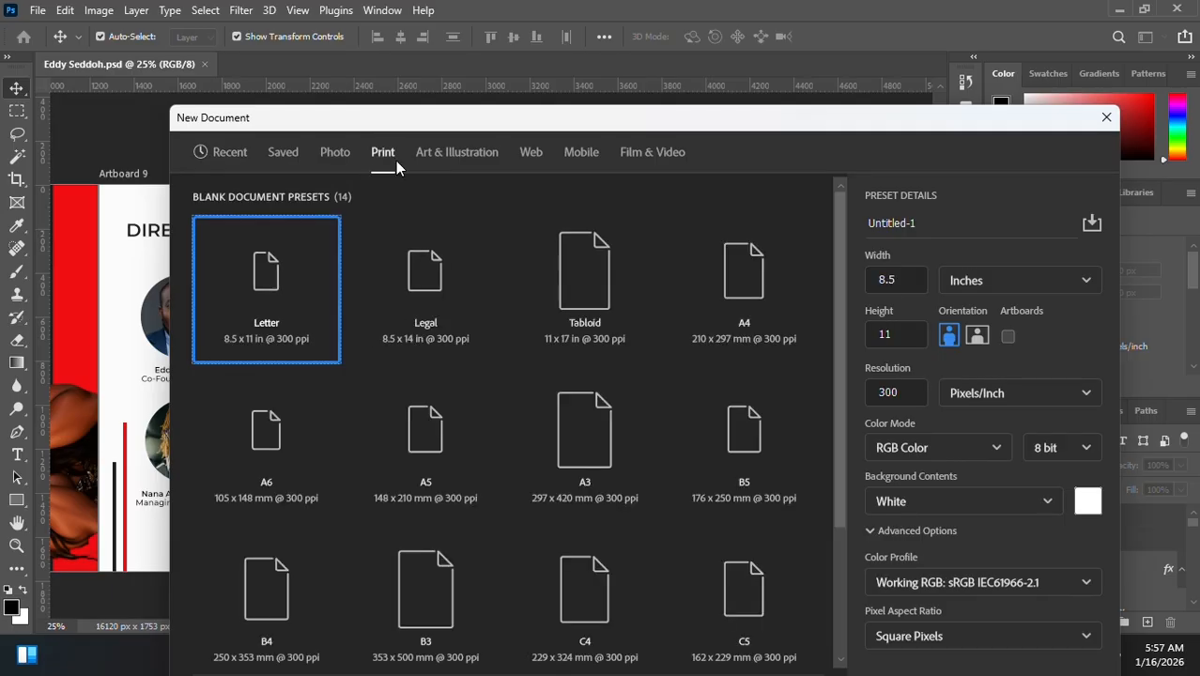
click(770, 278)
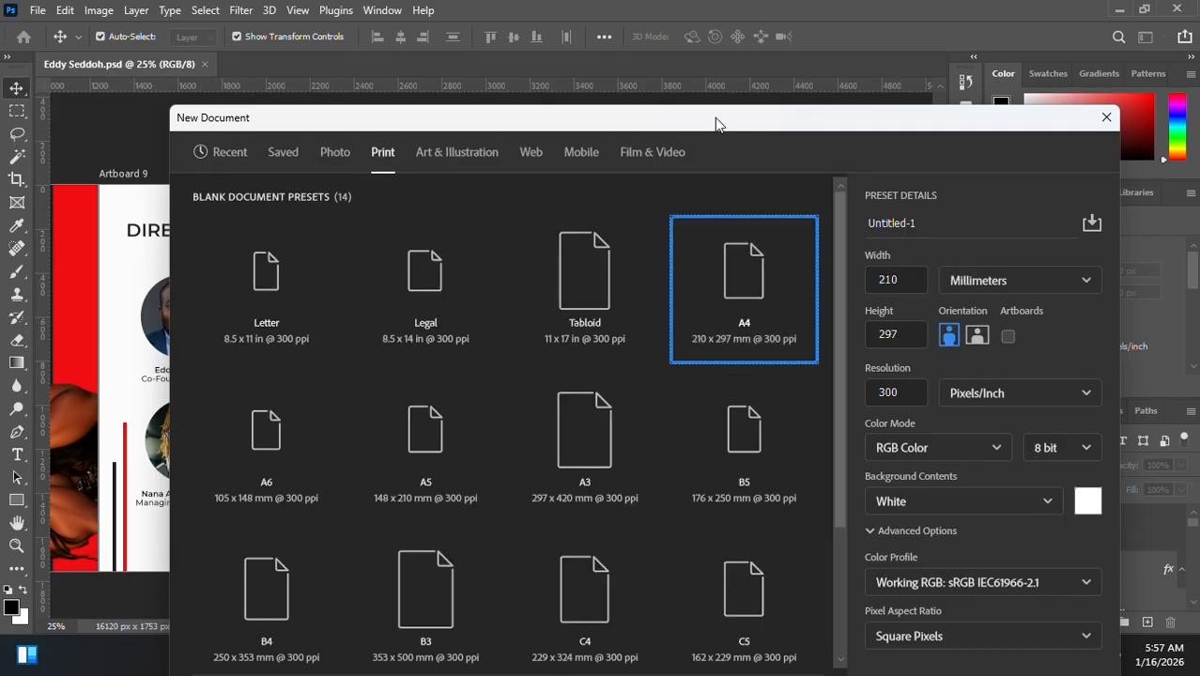
- Switch the new document's units to pixels and set its resolution to 150 pixels per inch
drag(715, 124, 988, 164)
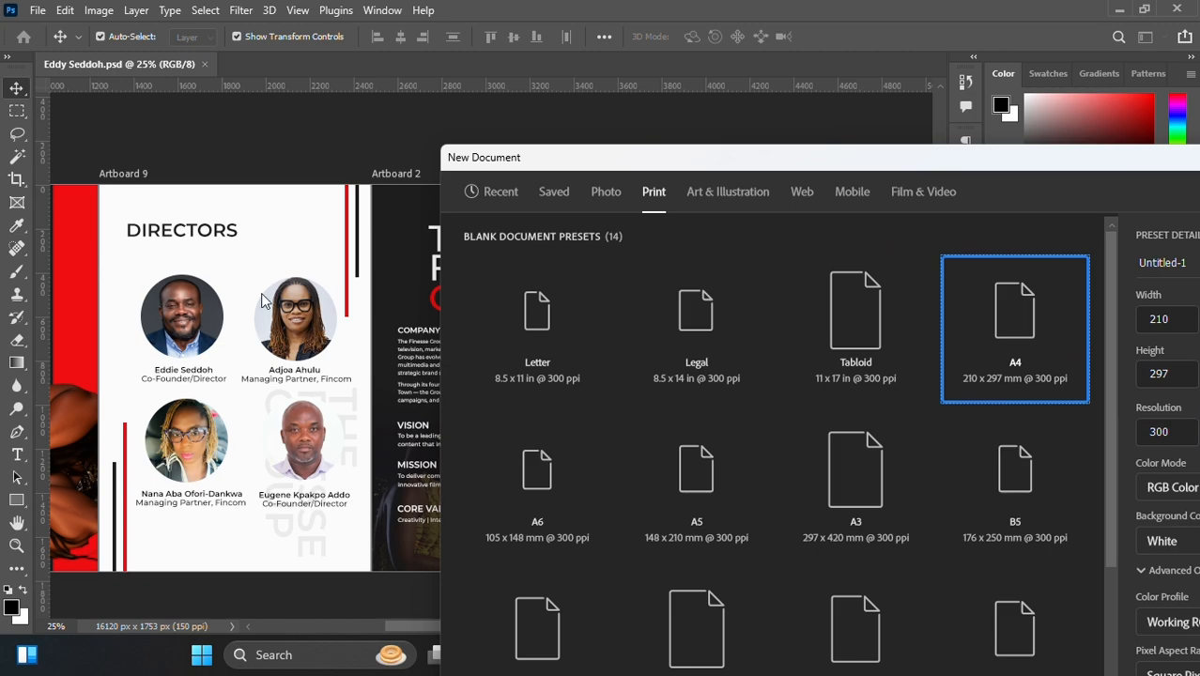
drag(652, 160, 442, 169)
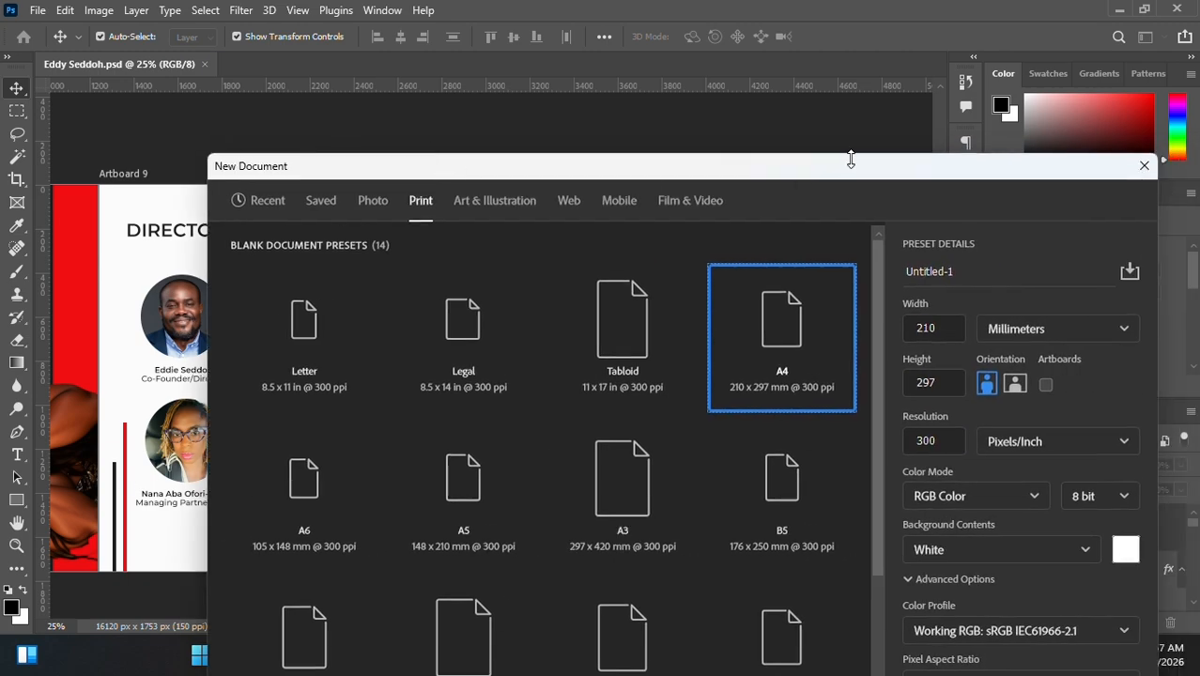
drag(850, 160, 755, 117)
click(949, 290)
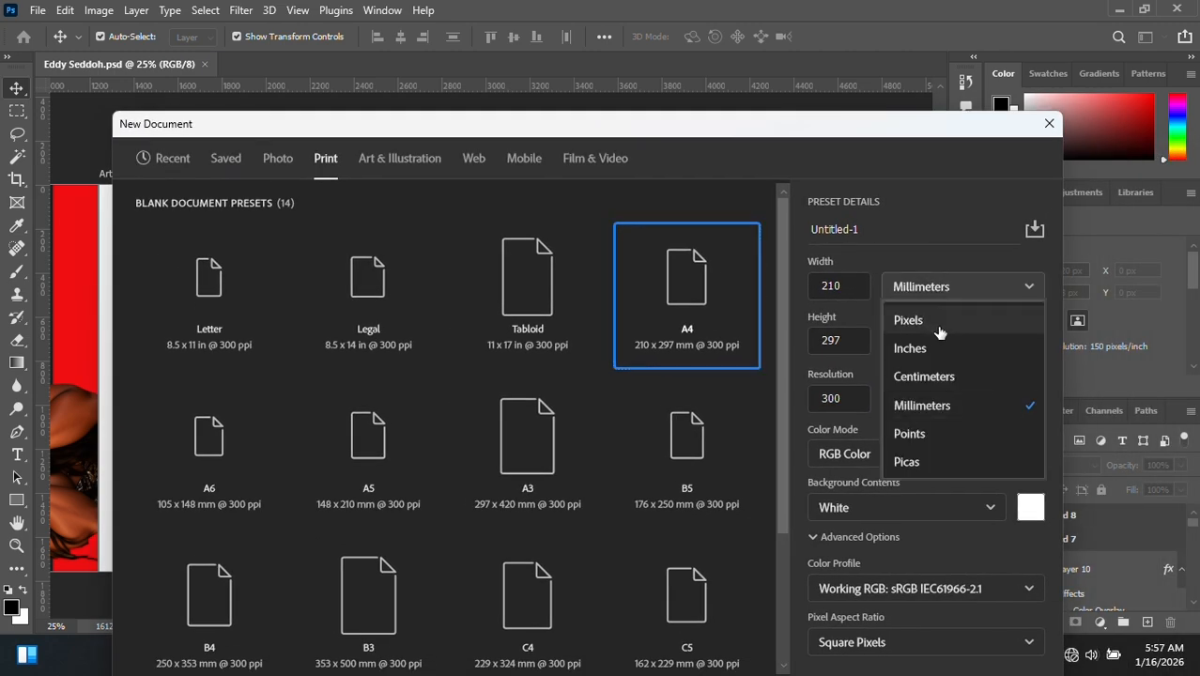
click(931, 324)
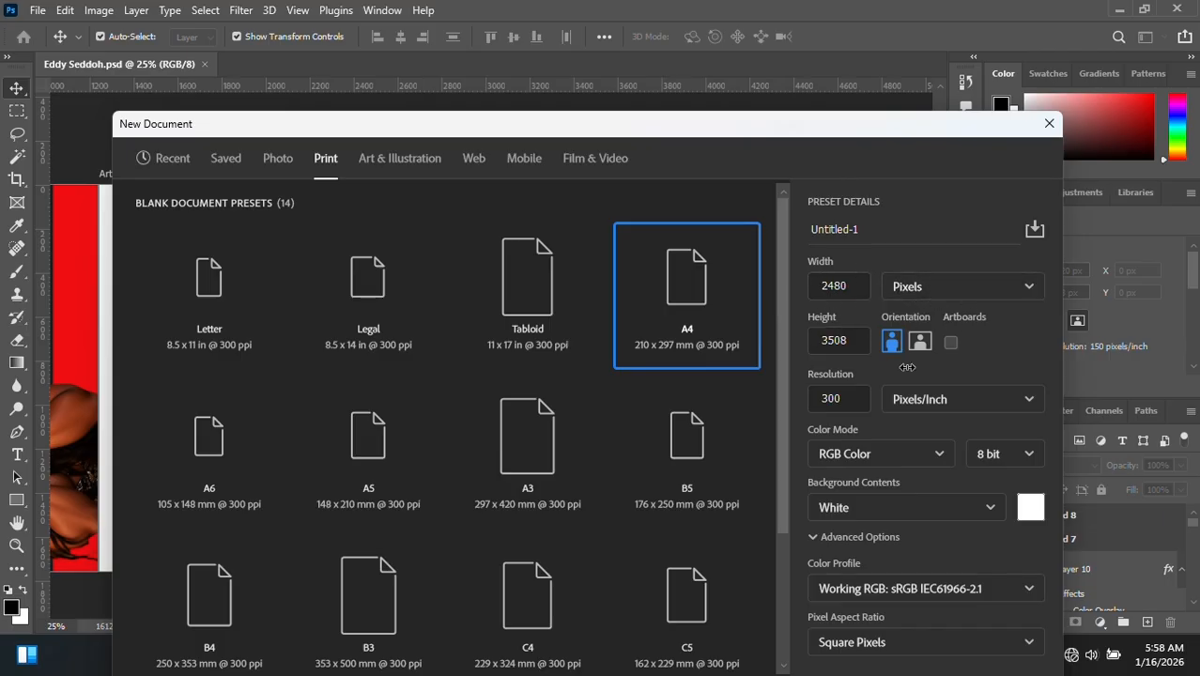
click(844, 395)
click(918, 430)
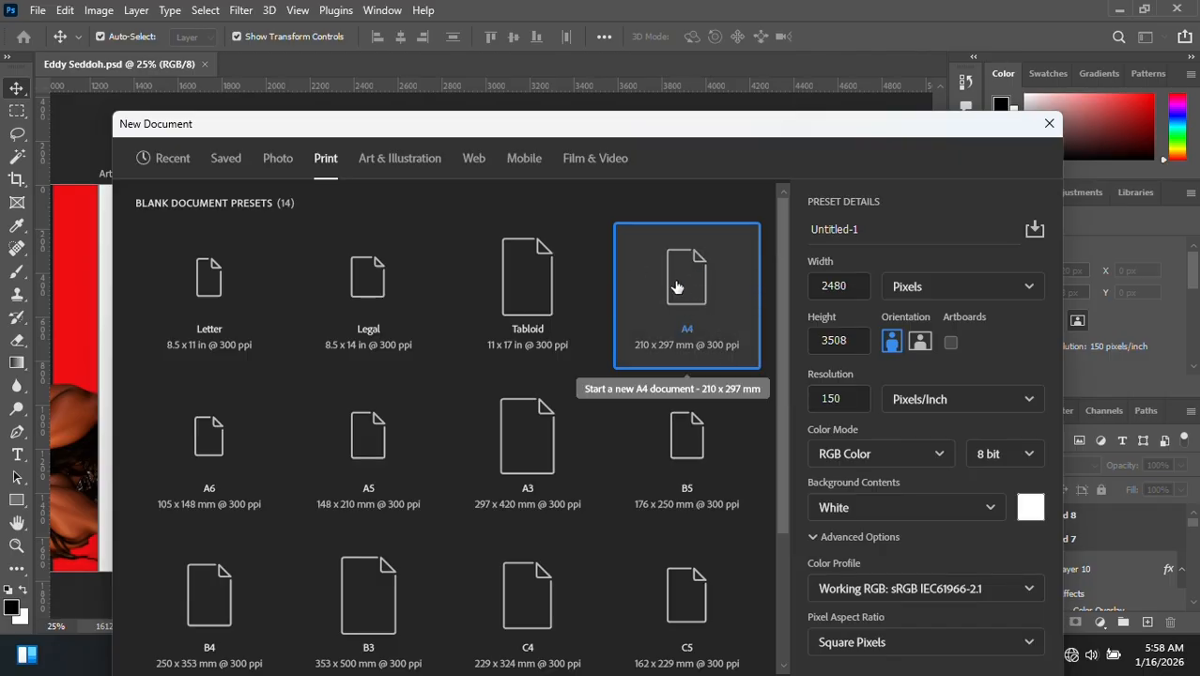
- Keep the RGB Color mode, enable artboards and create the 2480 x 3508 px portrait document
click(935, 456)
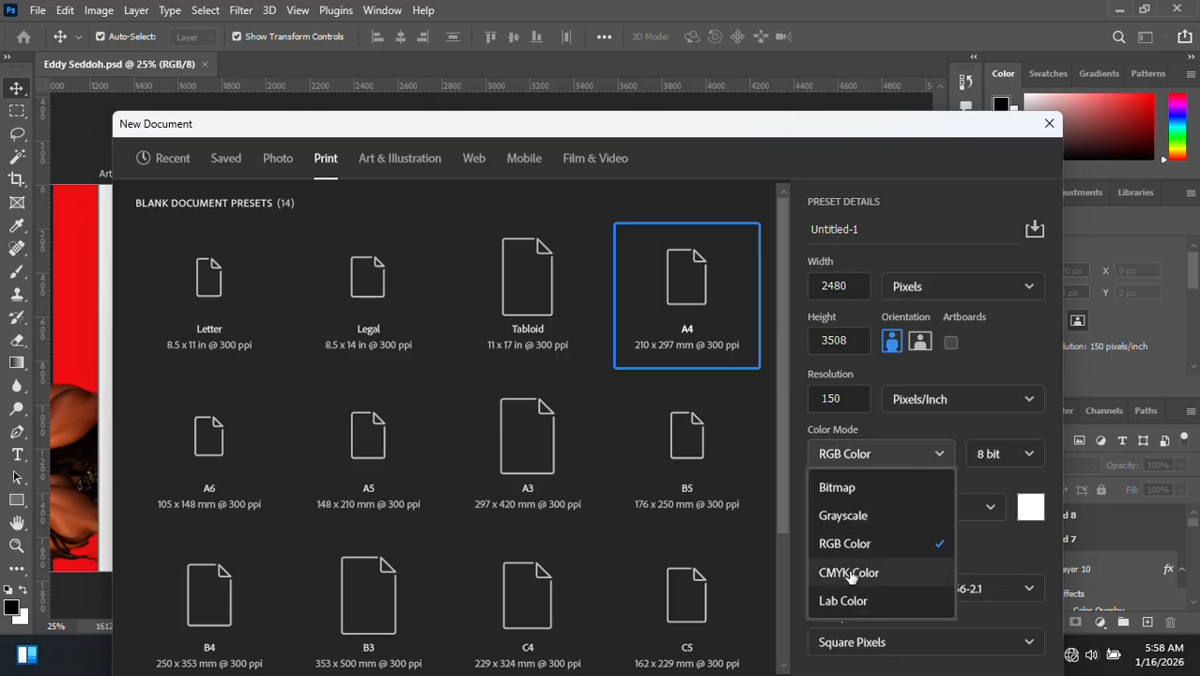
click(889, 427)
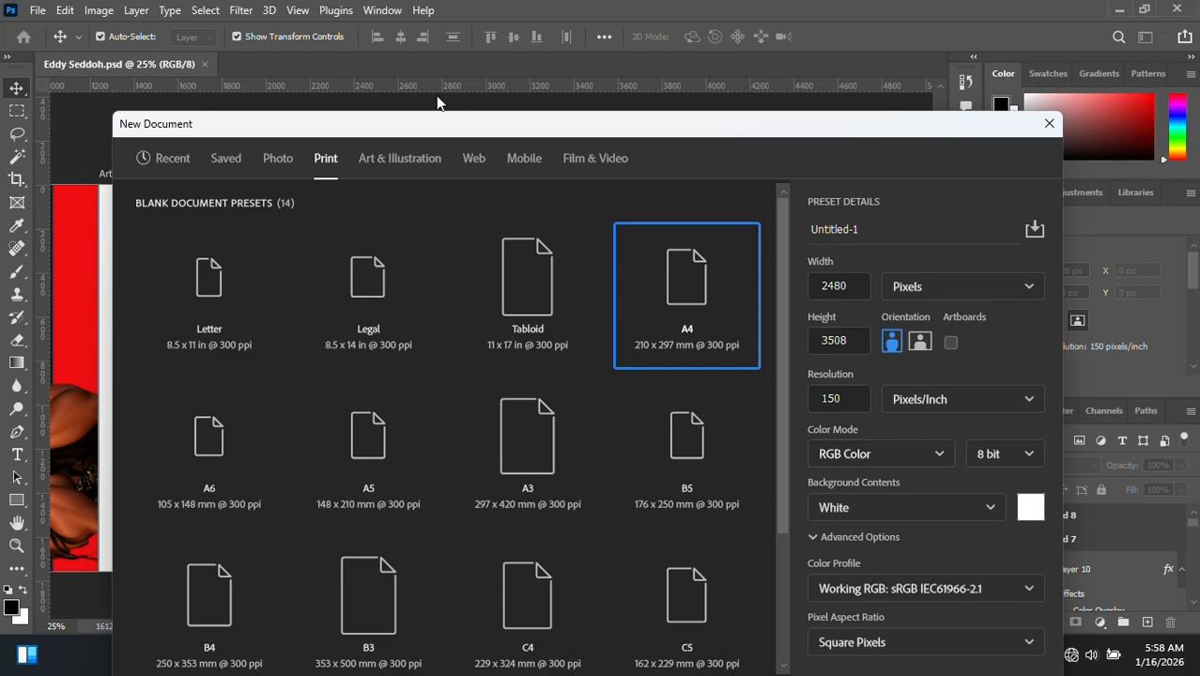
drag(387, 127, 724, 192)
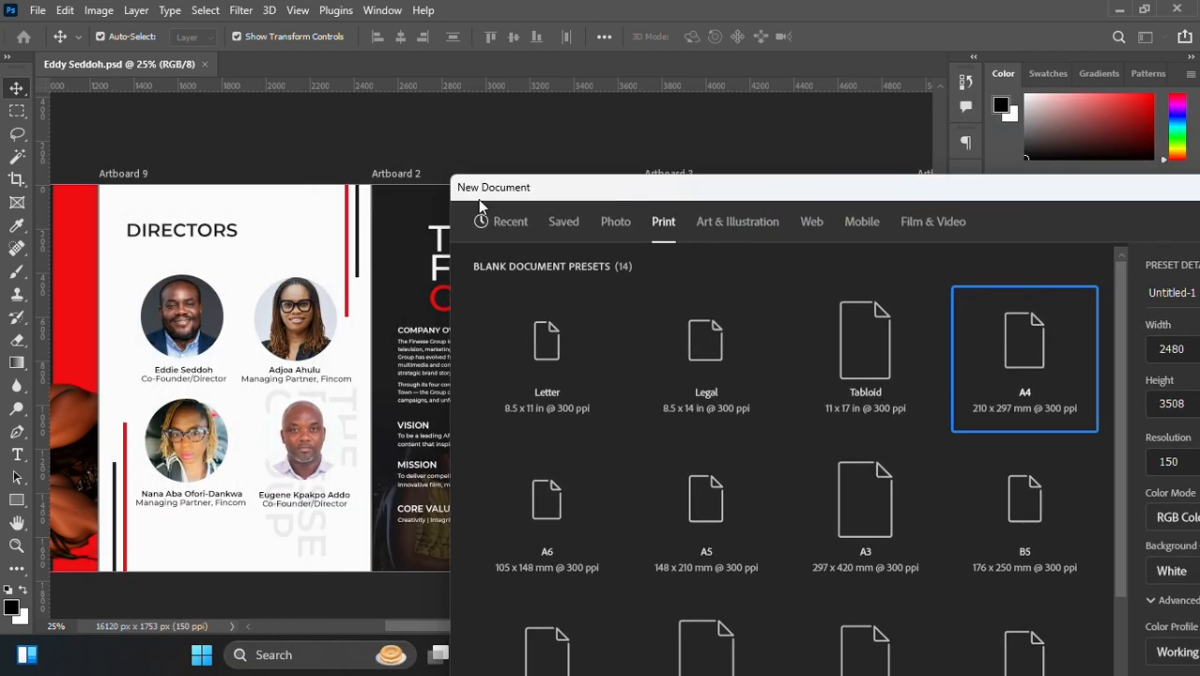
drag(478, 199, 89, 409)
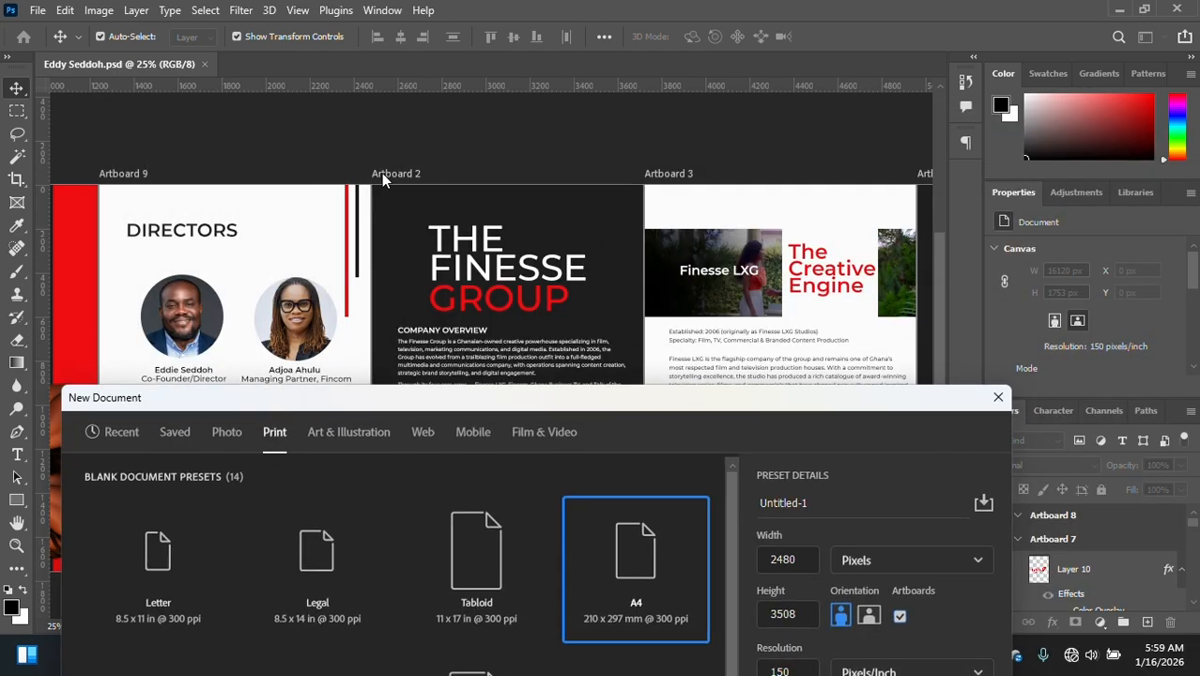
drag(854, 403, 870, 221)
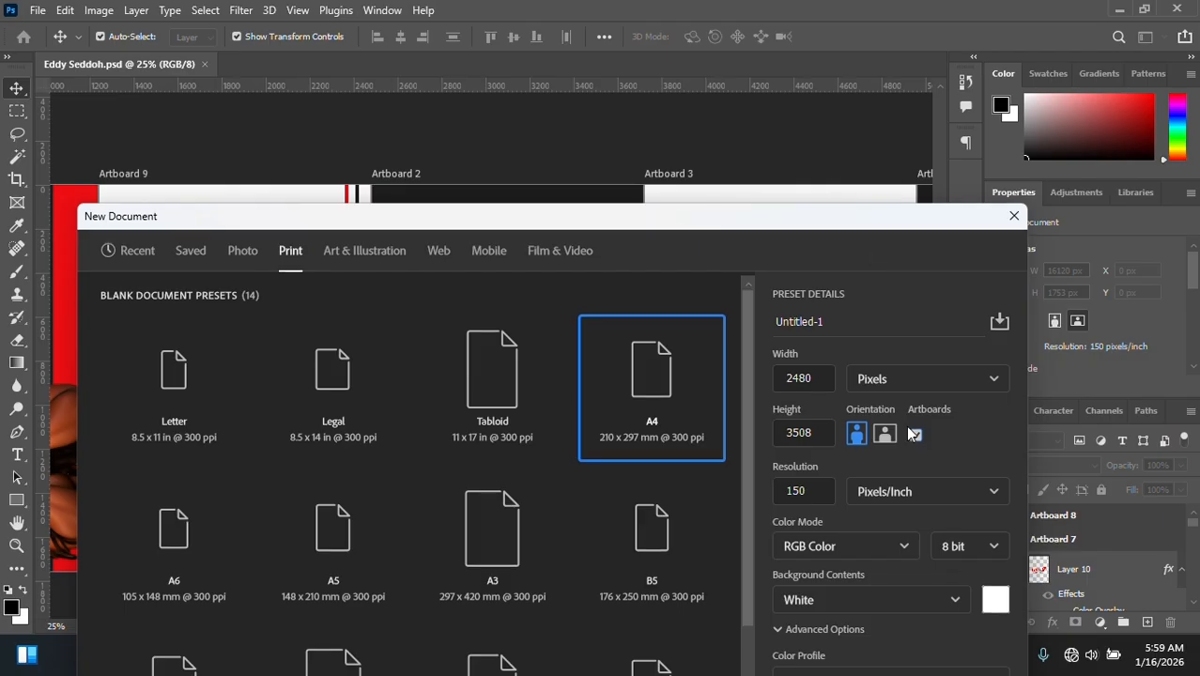
drag(936, 428, 980, 420)
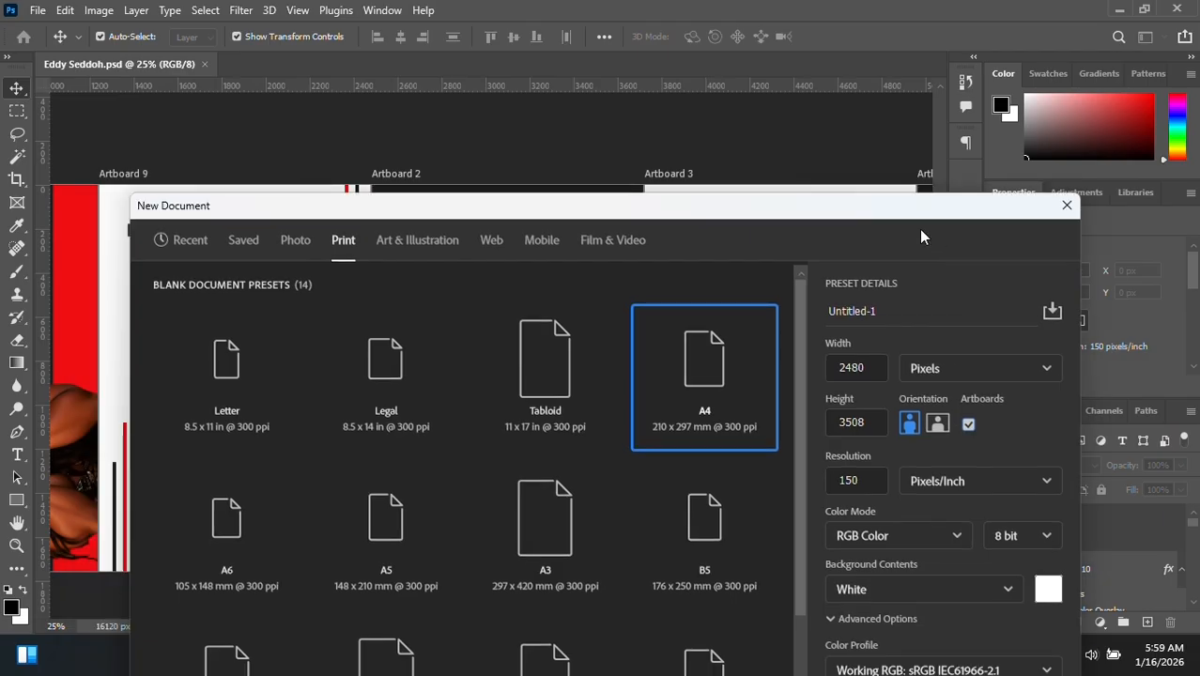
drag(885, 209, 959, 33)
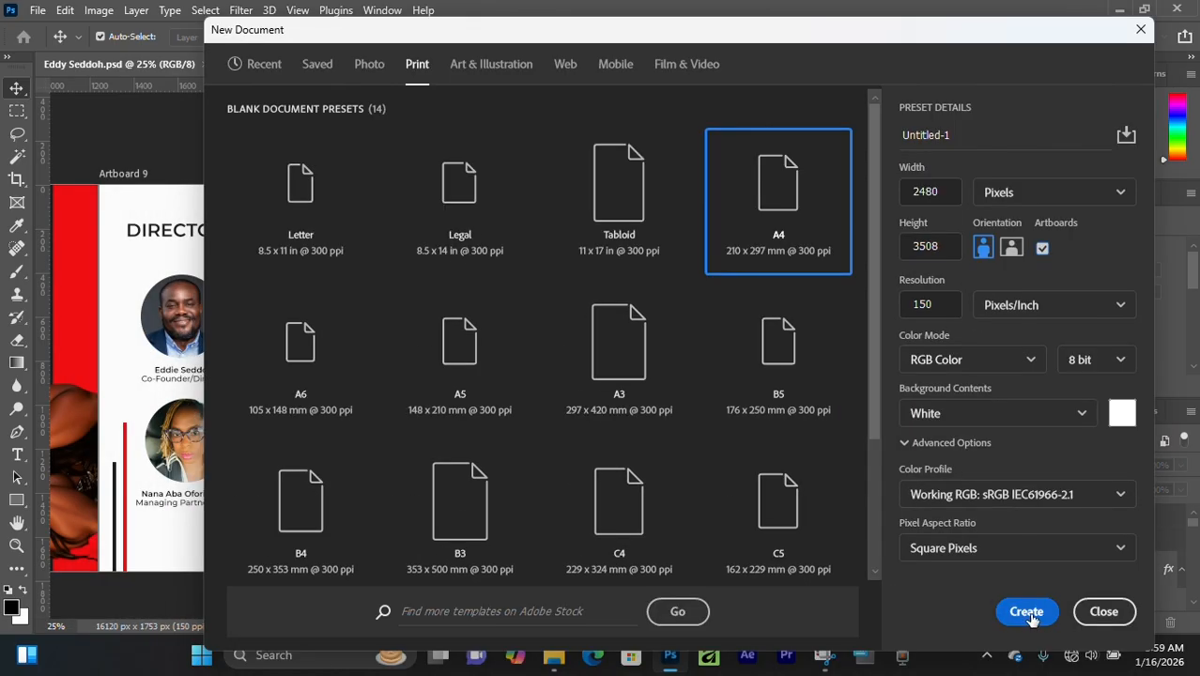
click(1026, 612)
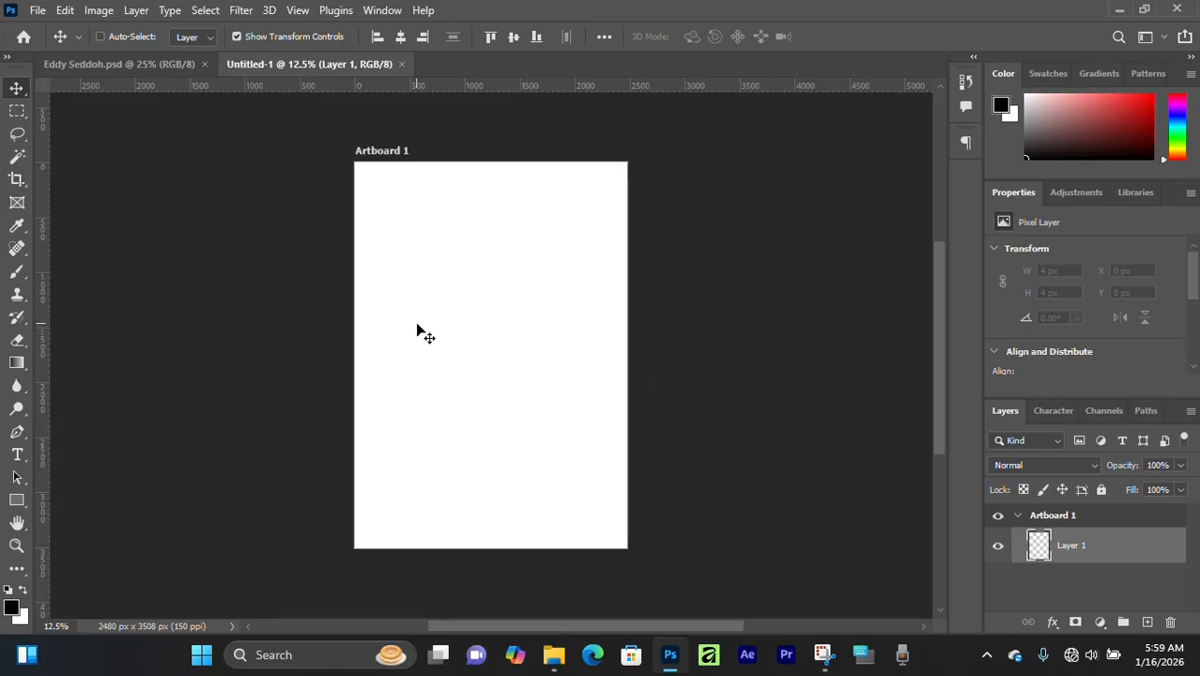
- Add five more artboards of the same size in a row to the right of Artboard 1
key(ctrl+plus)
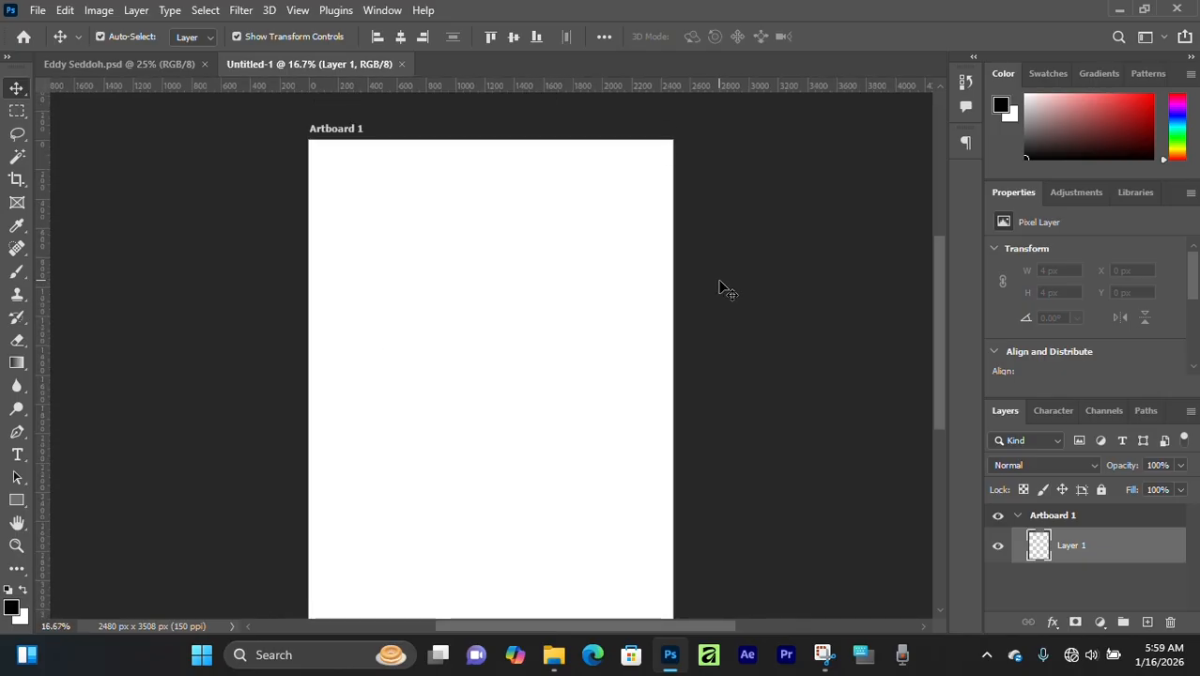
key(ctrl+minus)
click(380, 186)
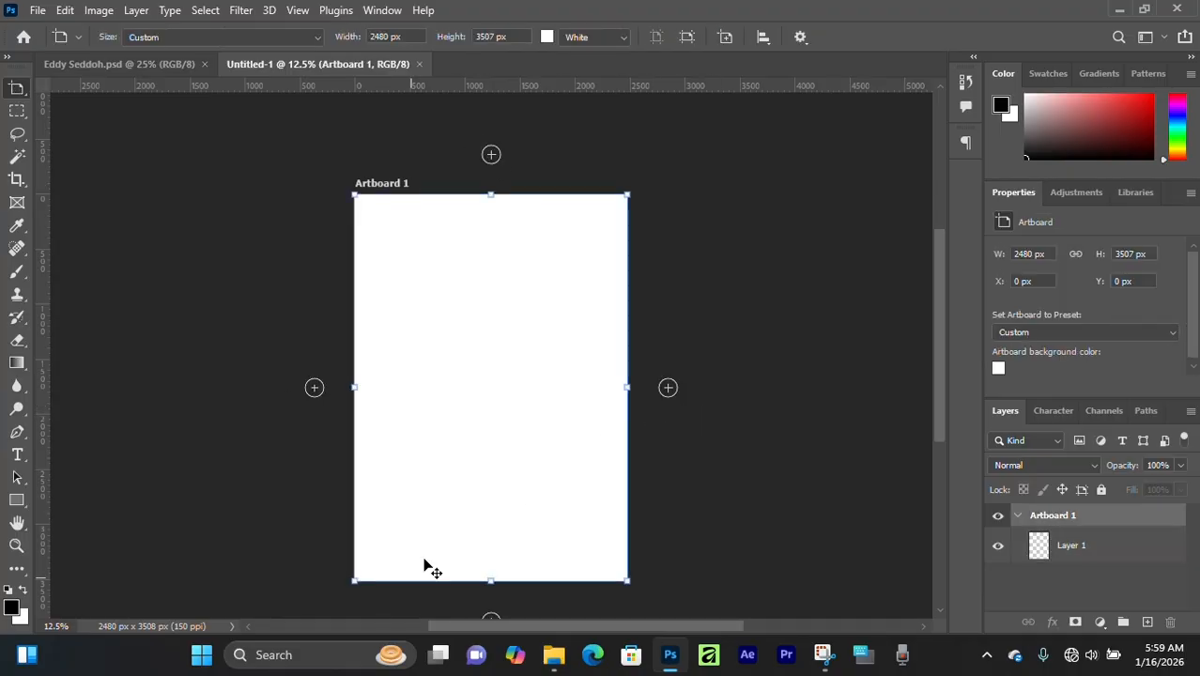
scroll(428, 566, down, 1)
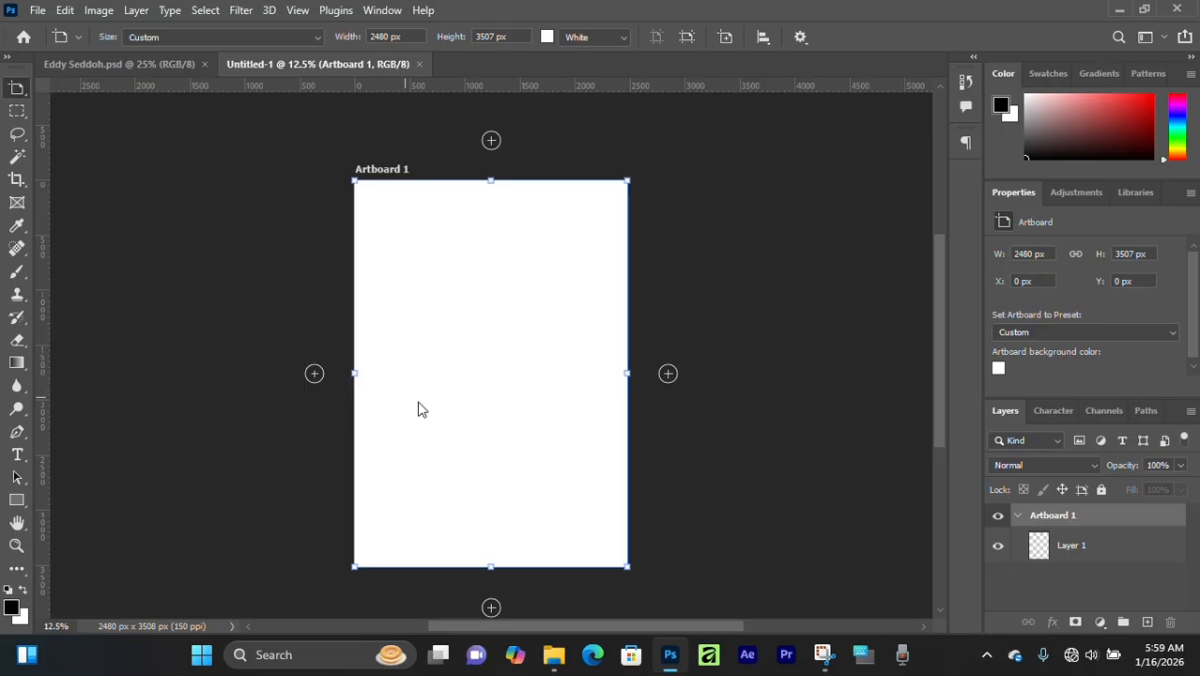
click(668, 374)
click(670, 373)
click(670, 373)
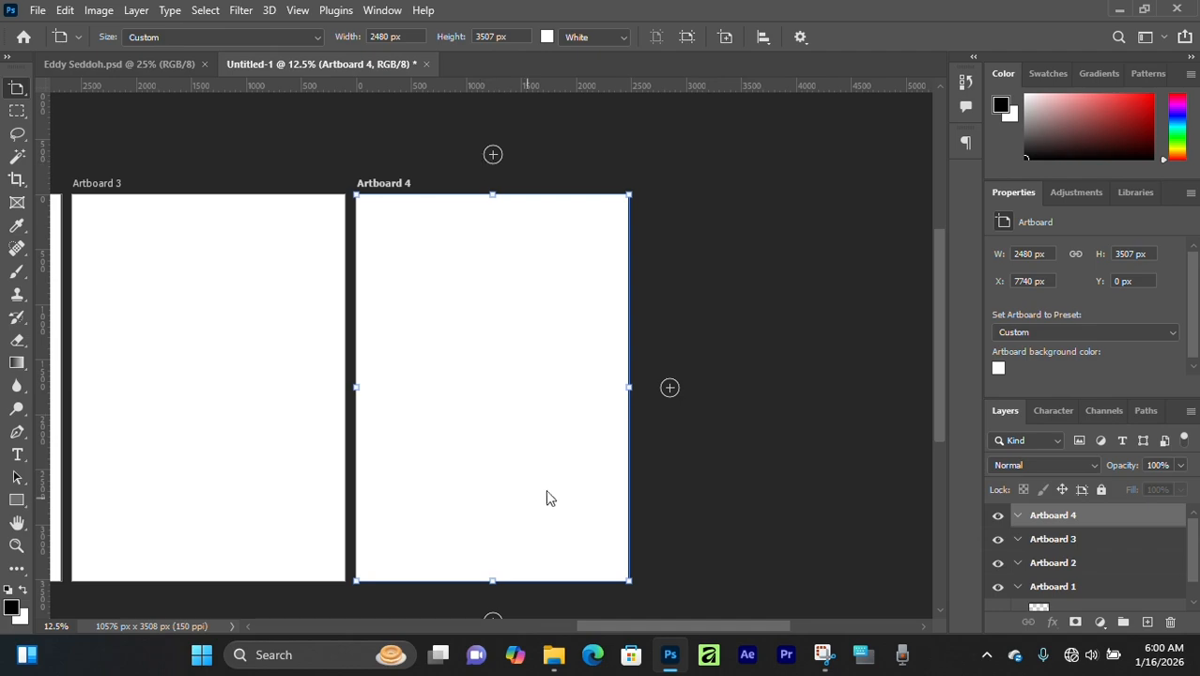
click(669, 387)
click(669, 387)
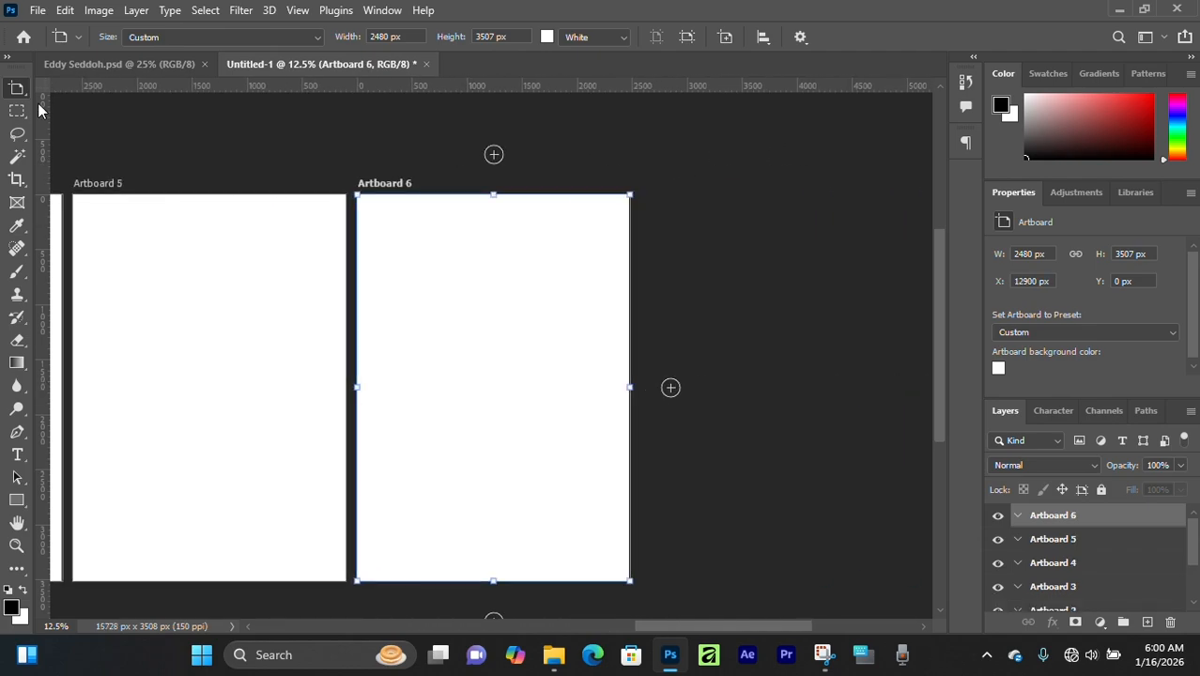
- With the Move tool, shift Artboard 2 left until it sits flush against Artboard 1
drag(284, 366, 686, 380)
drag(282, 372, 638, 375)
drag(301, 383, 637, 369)
key(v)
click(498, 167)
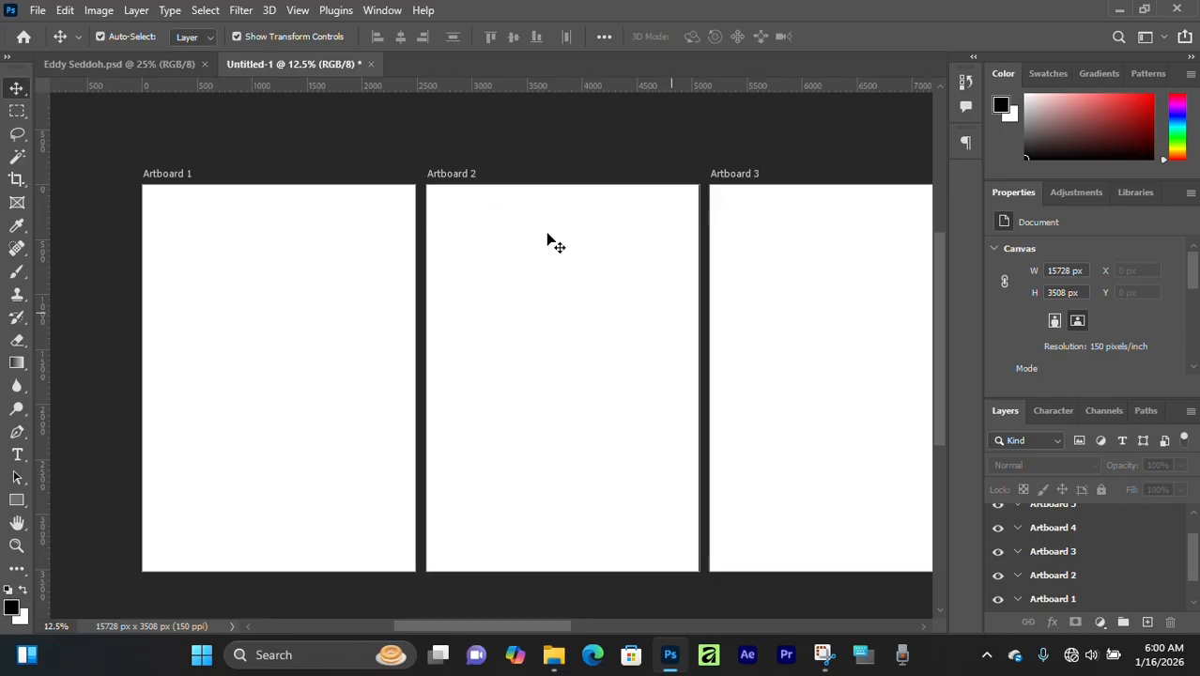
drag(695, 335, 582, 334)
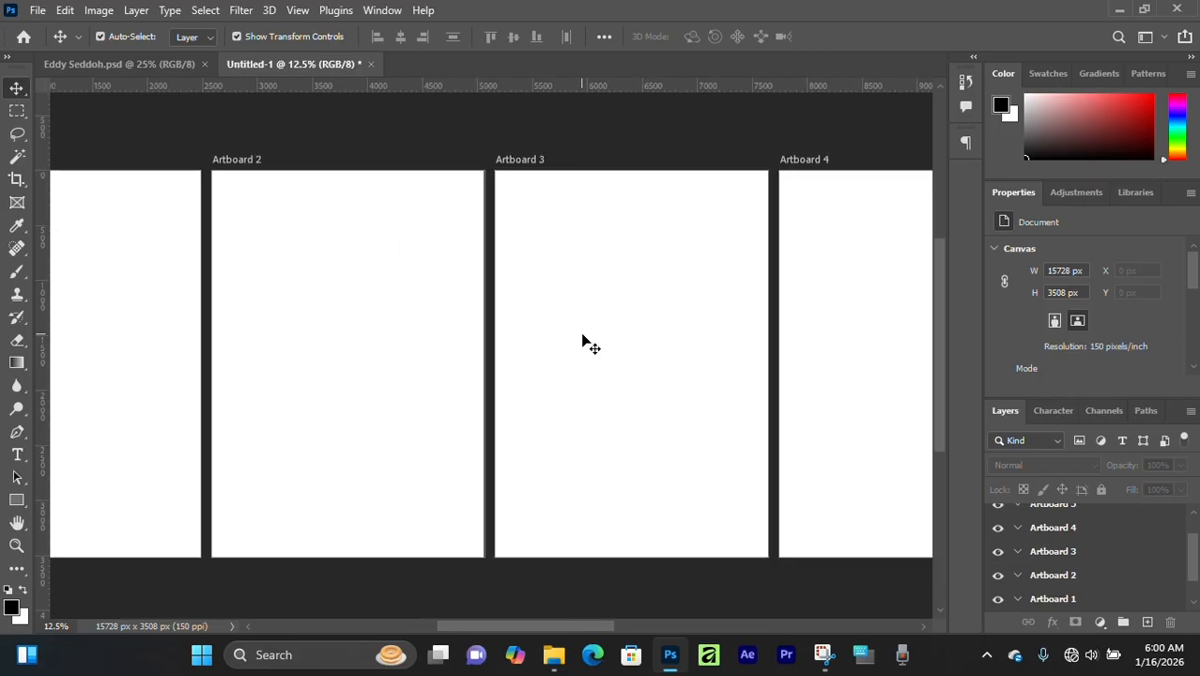
scroll(583, 343, down, 2)
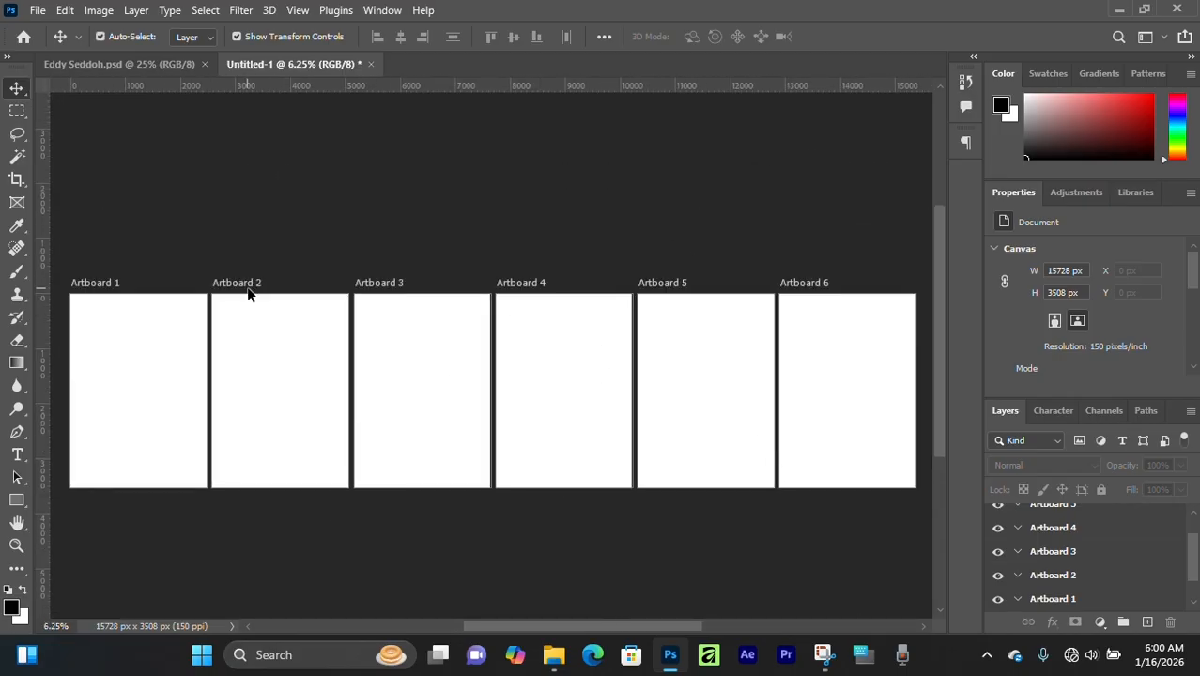
click(246, 284)
drag(249, 285, 244, 285)
- Shift Artboards 3, 4, 5 and 6 left one by one so each sits flush against the artboard before it
click(385, 287)
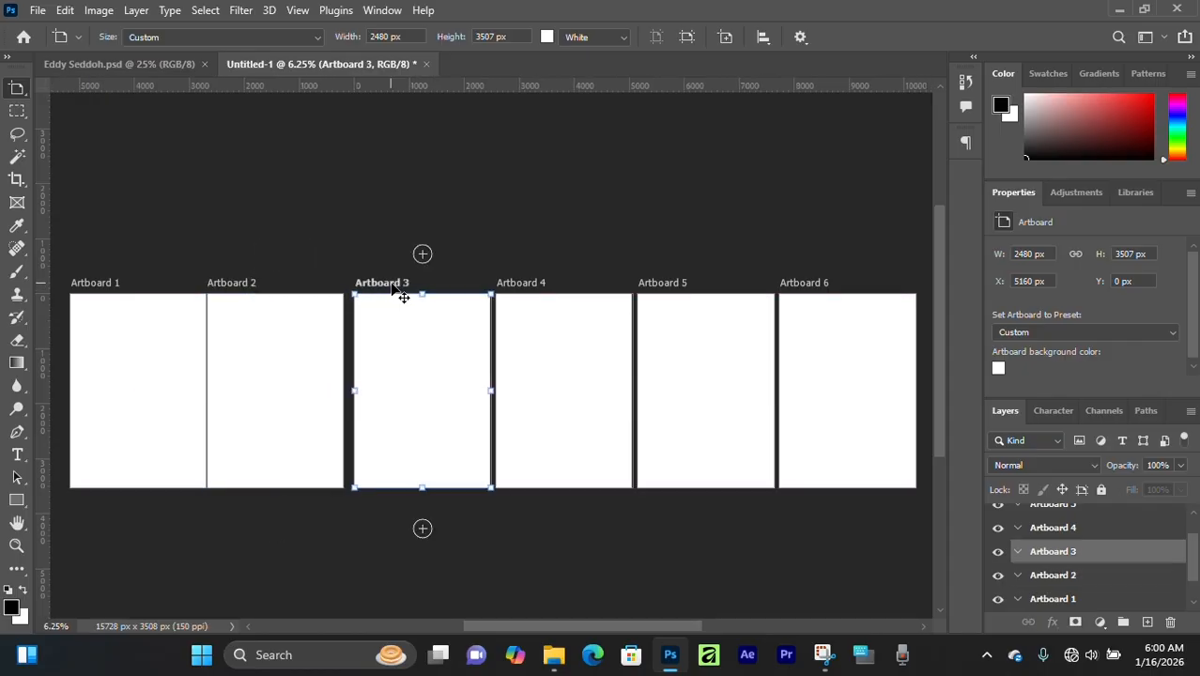
drag(396, 290, 381, 288)
drag(532, 291, 515, 291)
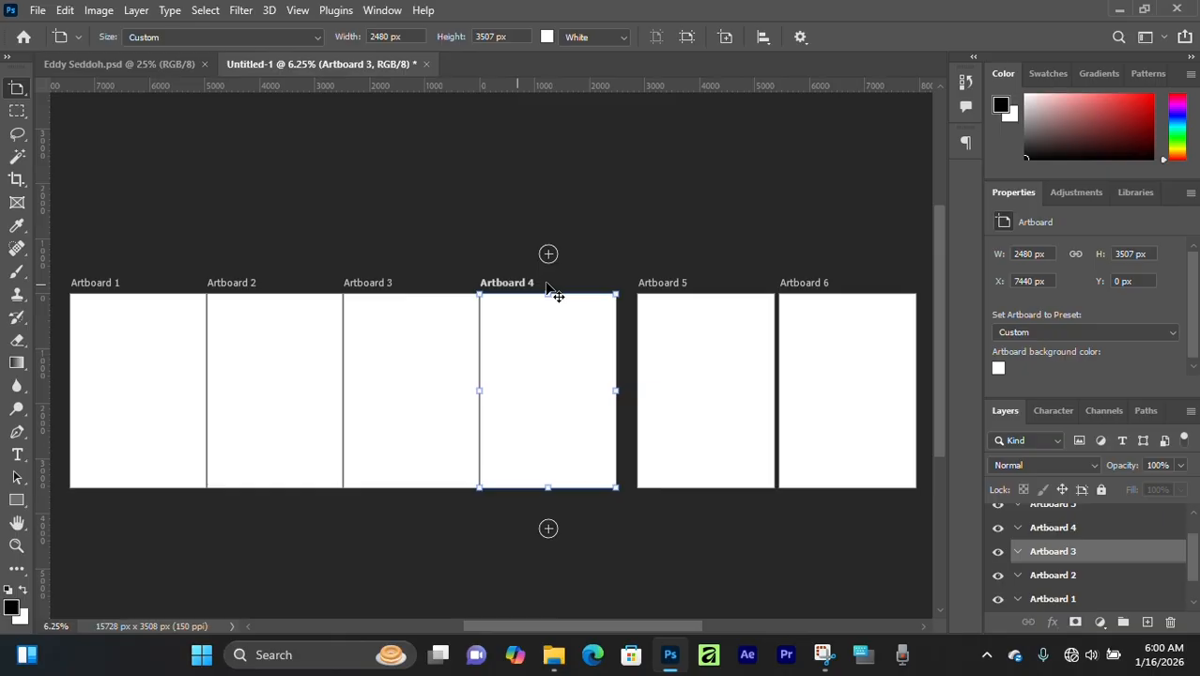
click(654, 294)
drag(684, 294, 655, 293)
click(821, 294)
drag(821, 294, 794, 296)
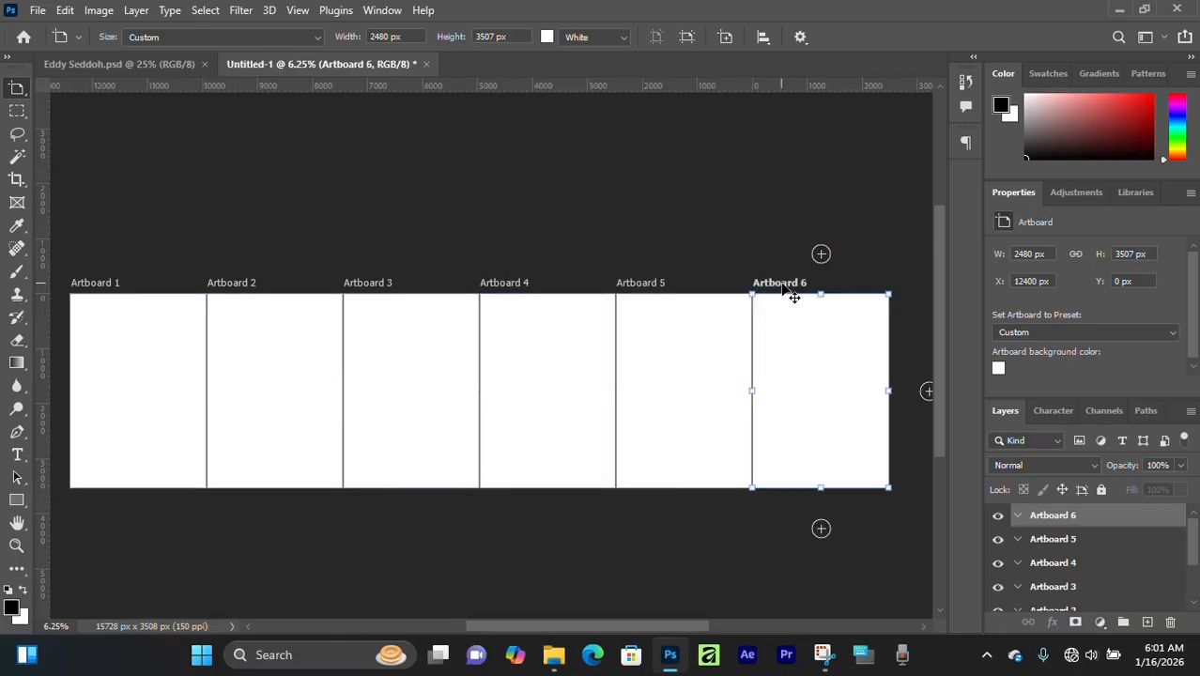
- Deselect Artboard 6 and examine the adjoining blank artboards up close, ending at Artboard 1
click(276, 395)
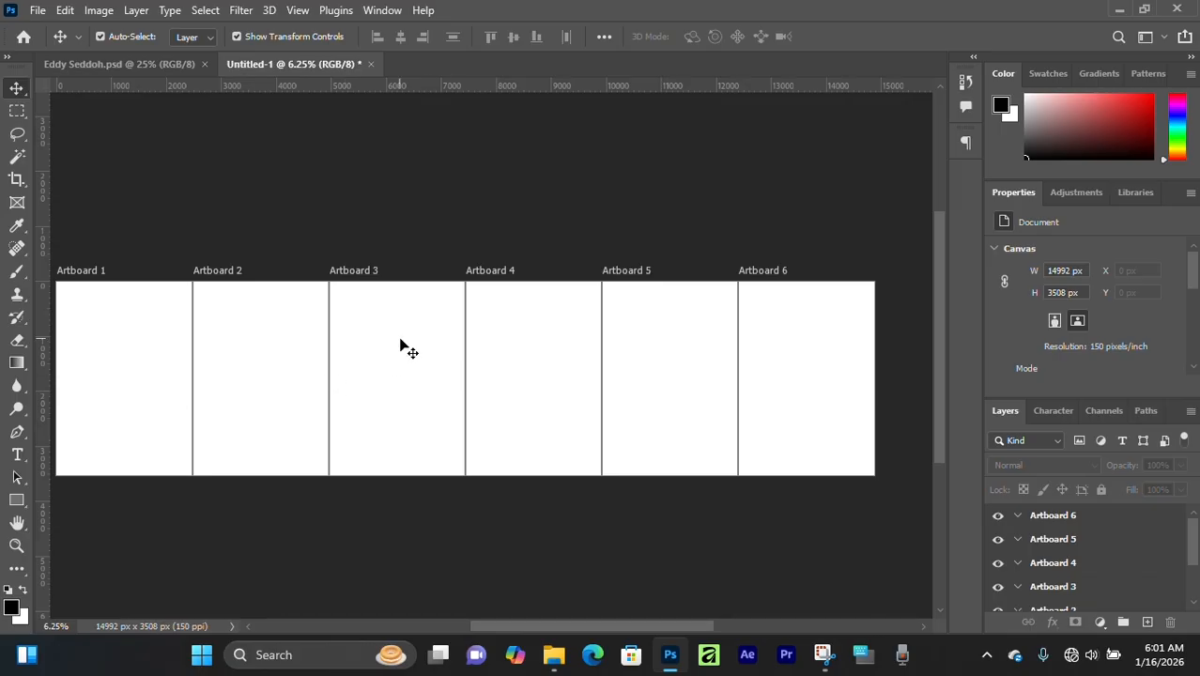
key(ctrl+plus)
key(ctrl+plus)
key(ctrl+plus)
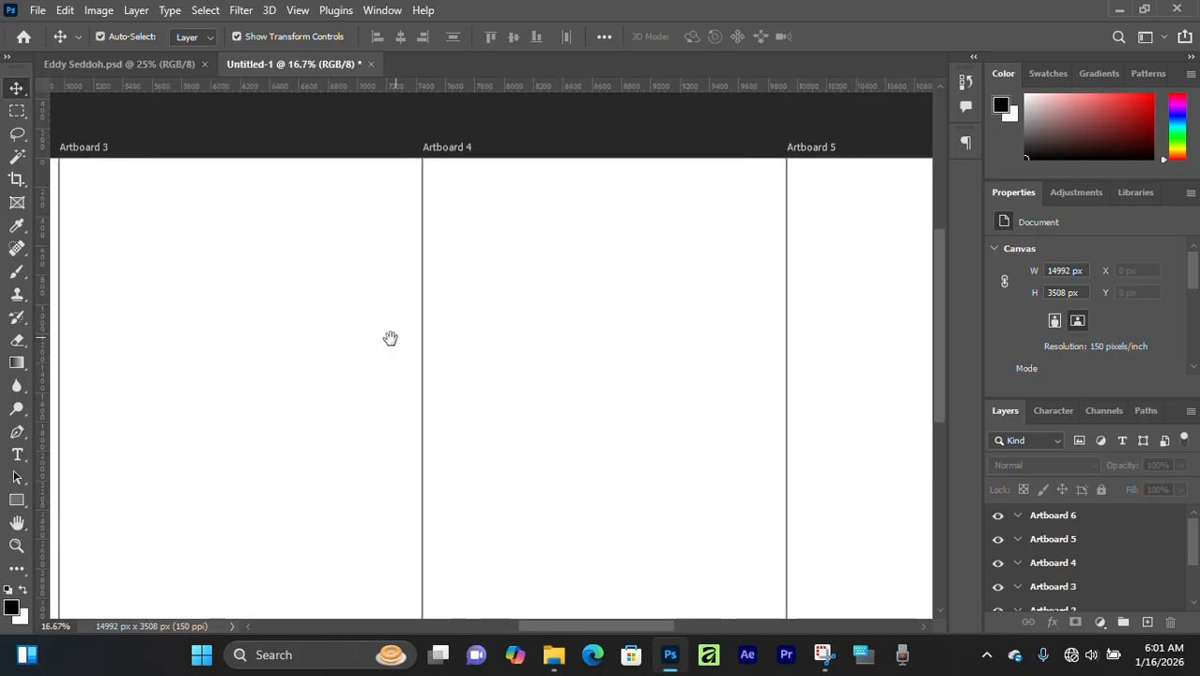
drag(391, 337, 691, 338)
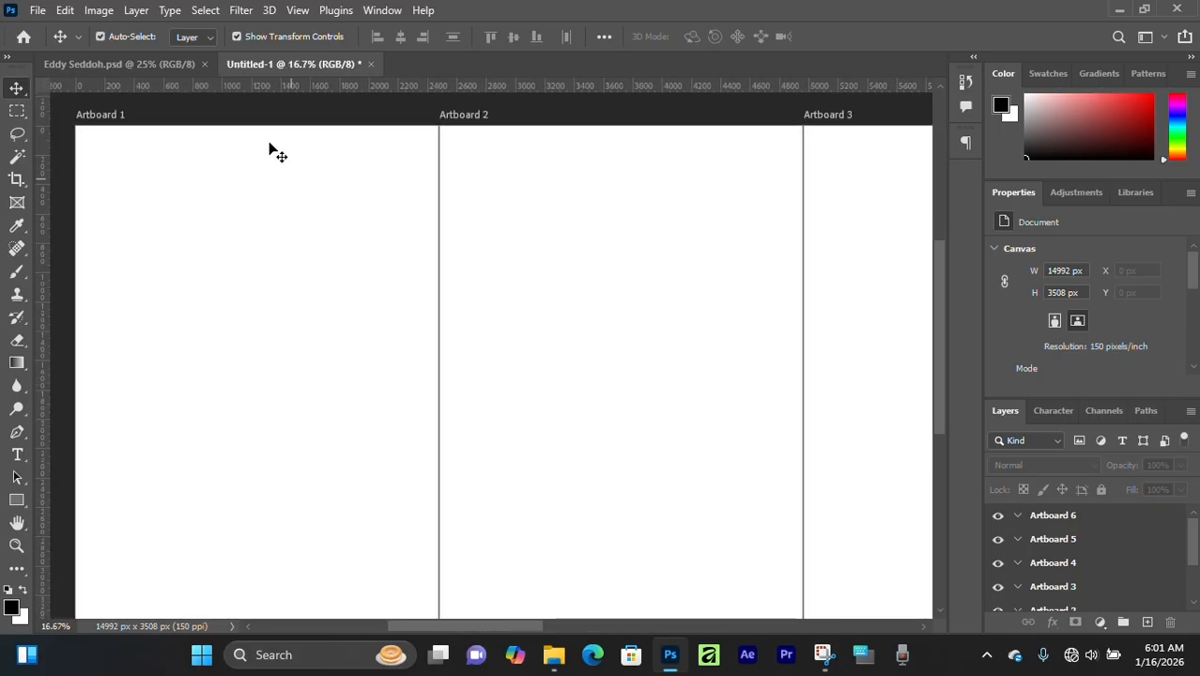
- Switch to the finished company profile document and inspect the character settings of the THE FINESSE GROUP title on Artboard 2
click(155, 63)
scroll(547, 386, up, 1)
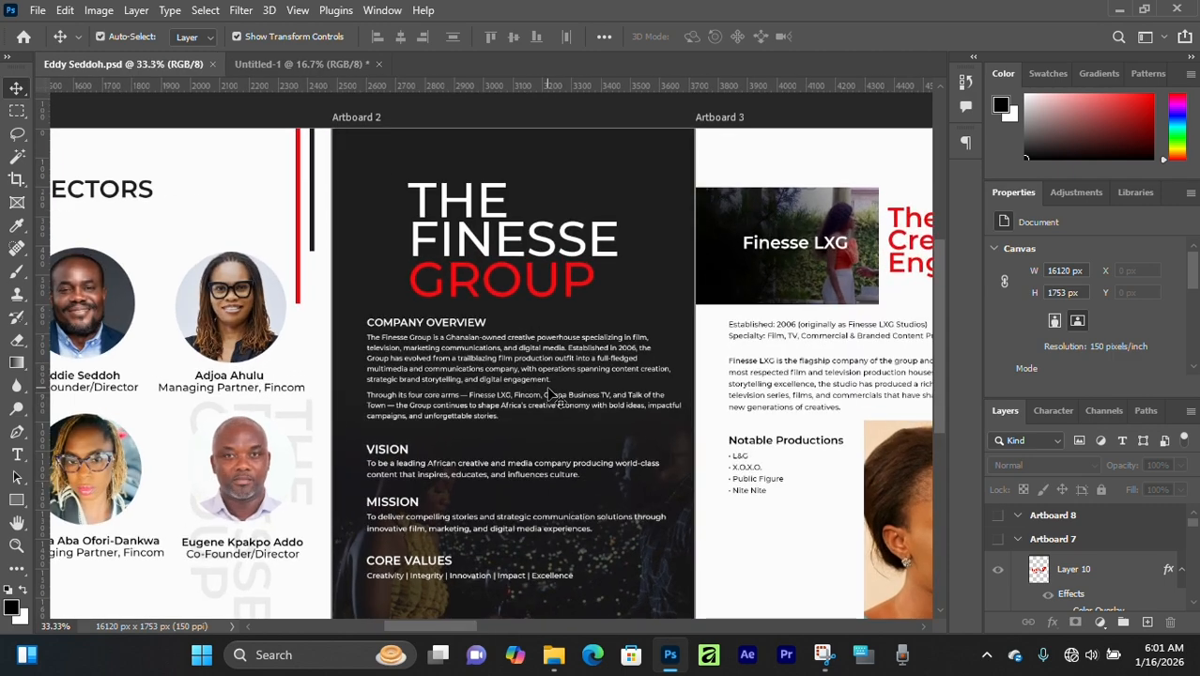
scroll(548, 389, up, 1)
scroll(545, 319, up, 1)
click(544, 279)
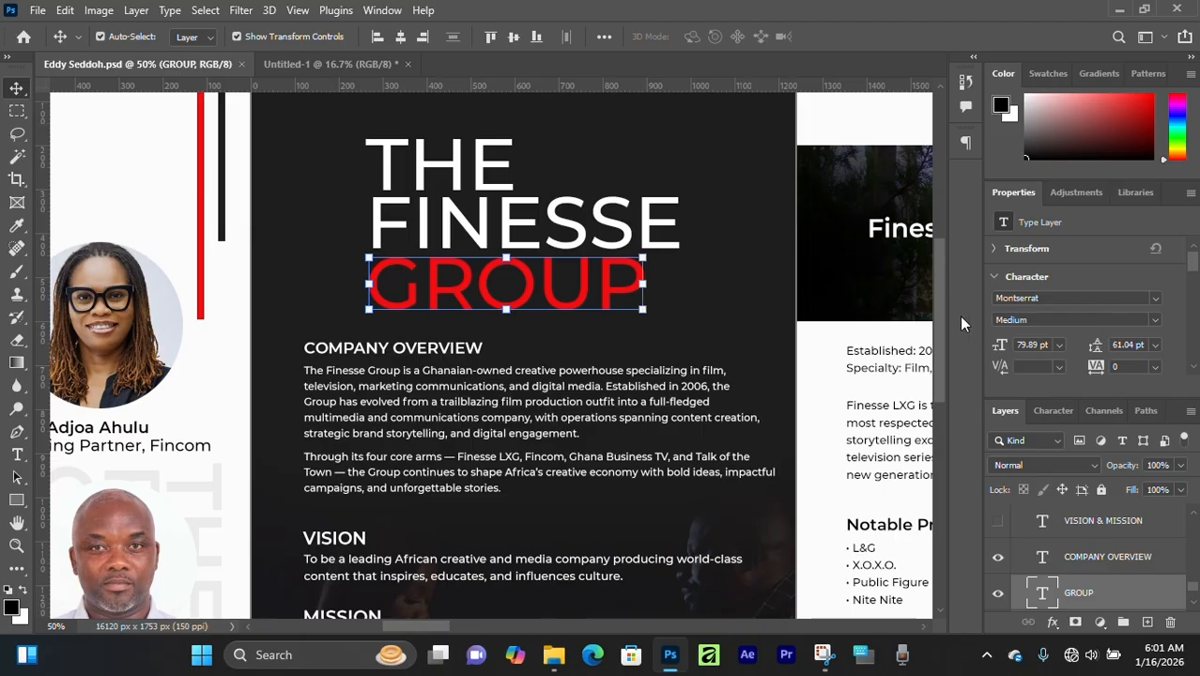
click(1157, 322)
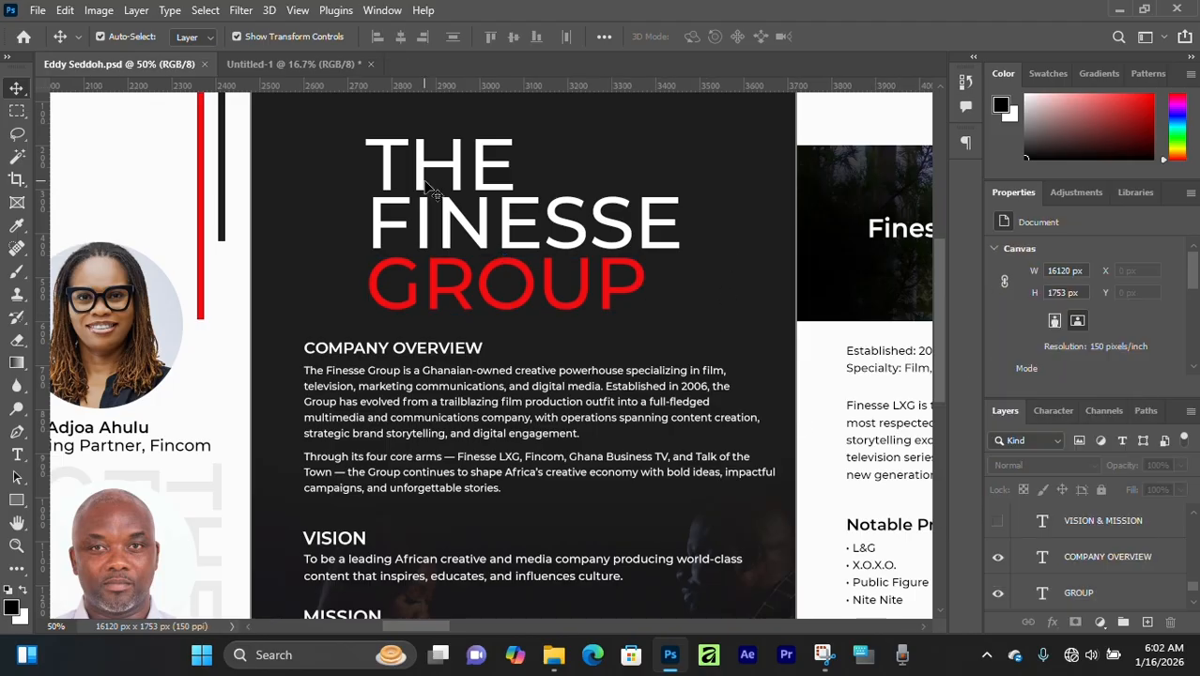
scroll(498, 310, up, 1)
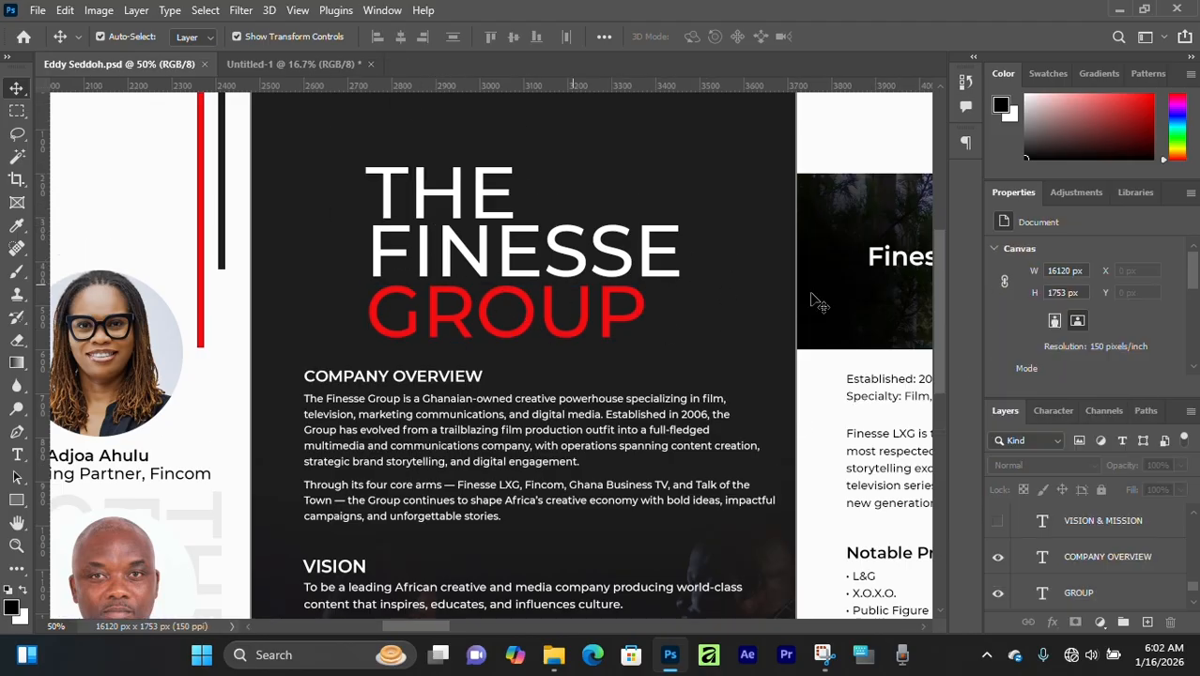
key(ctrl+minus)
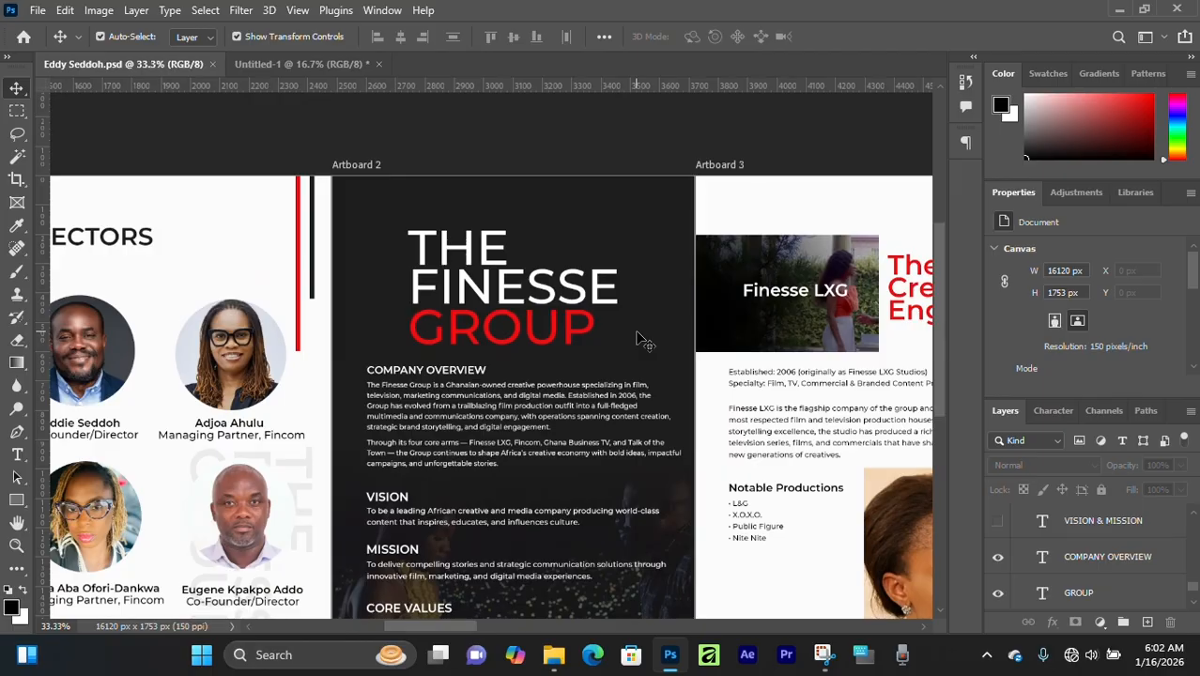
click(427, 249)
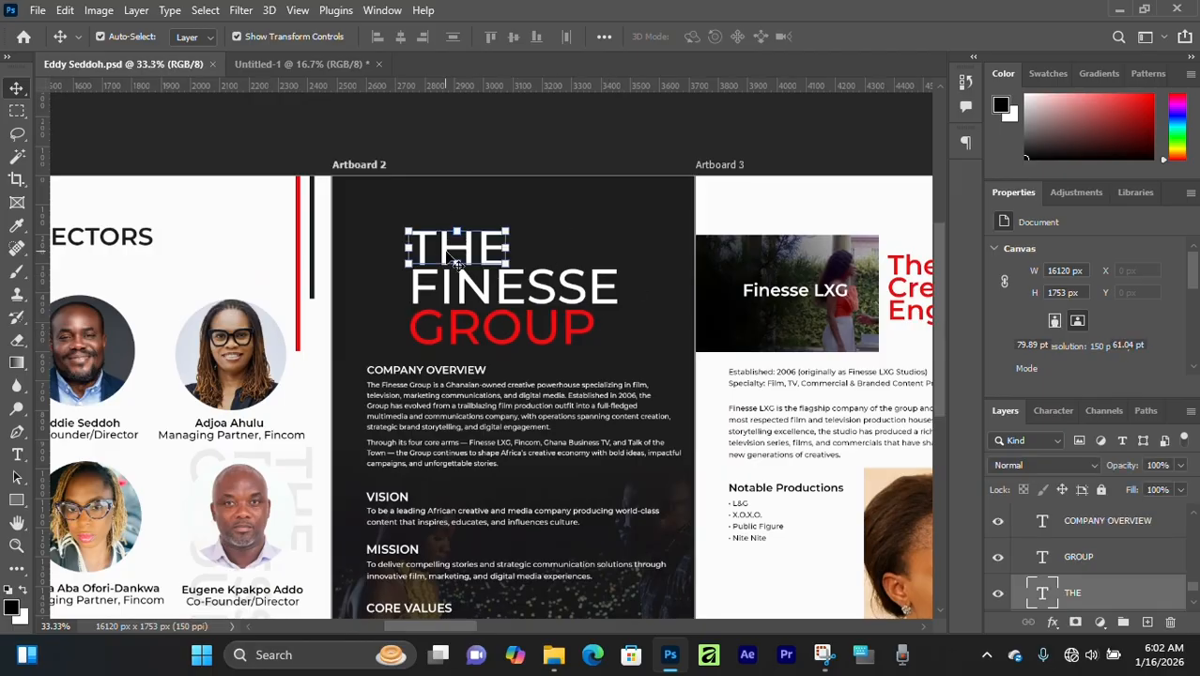
click(1084, 318)
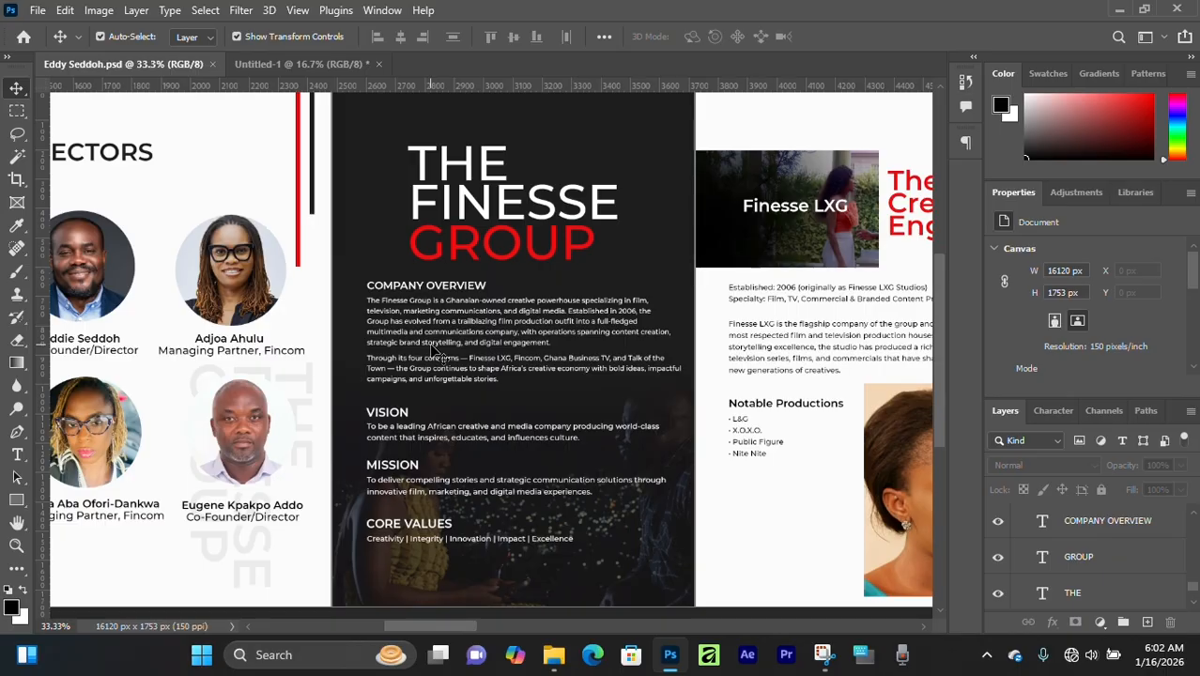
- Examine the photo, logo and text layouts across the reference profile's pages, from the directors page to the closing contact page
click(228, 281)
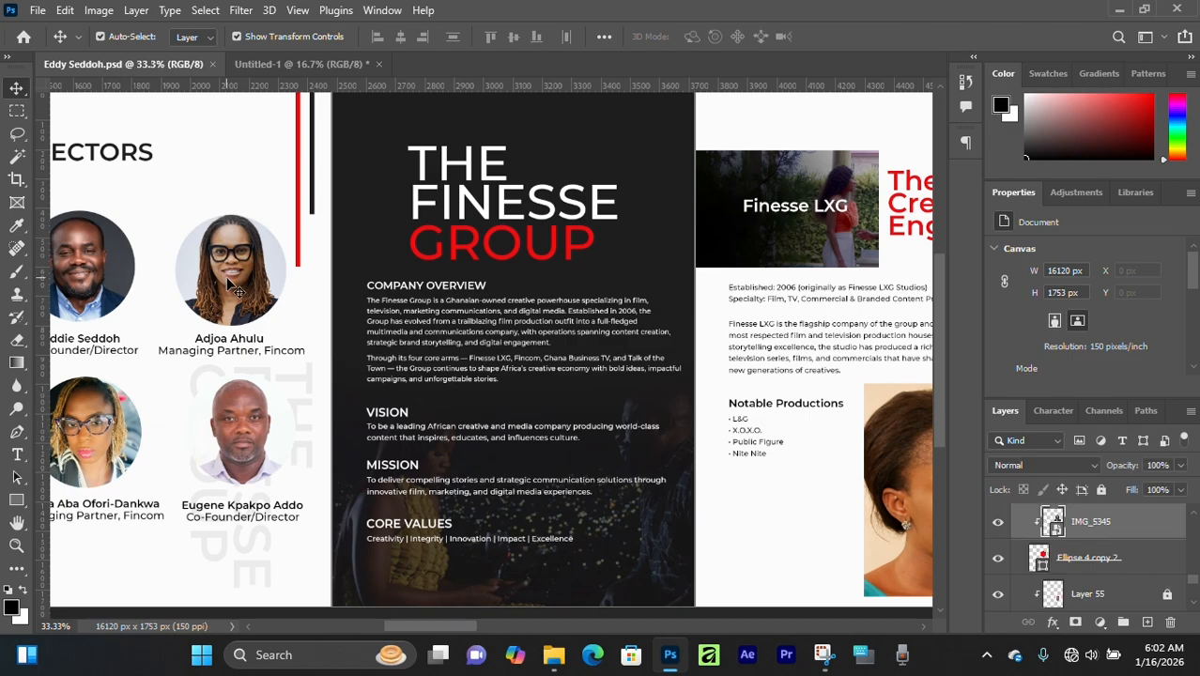
drag(542, 297, 513, 355)
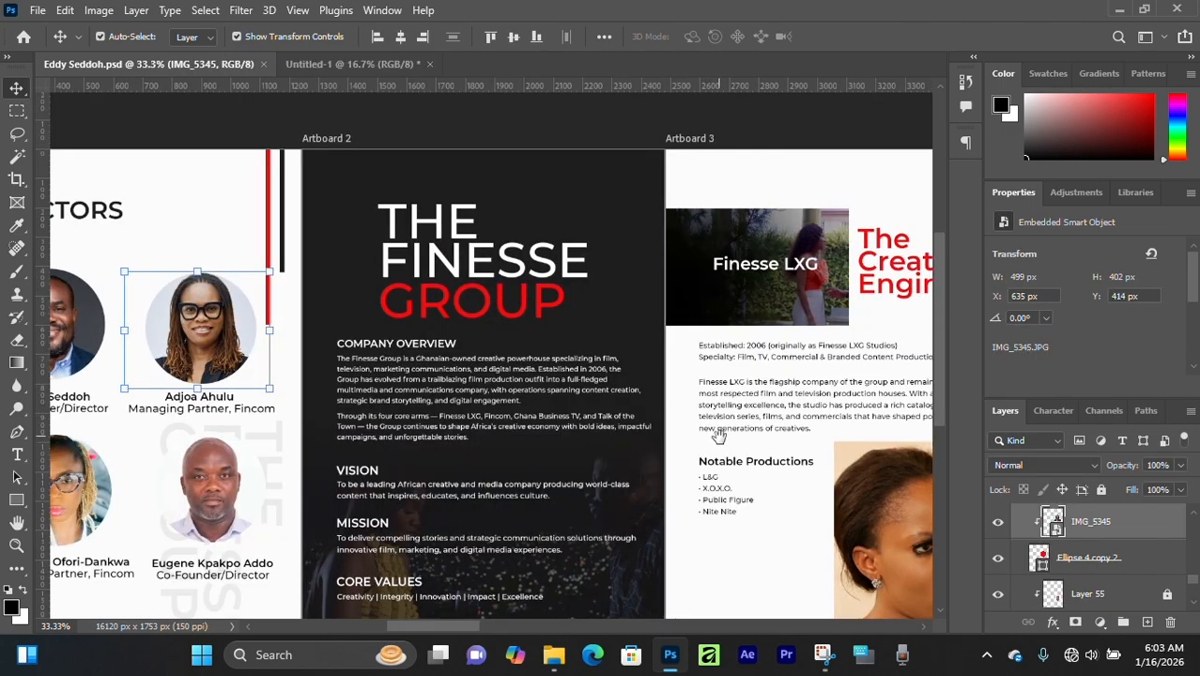
drag(715, 437, 433, 358)
scroll(433, 359, right, 10)
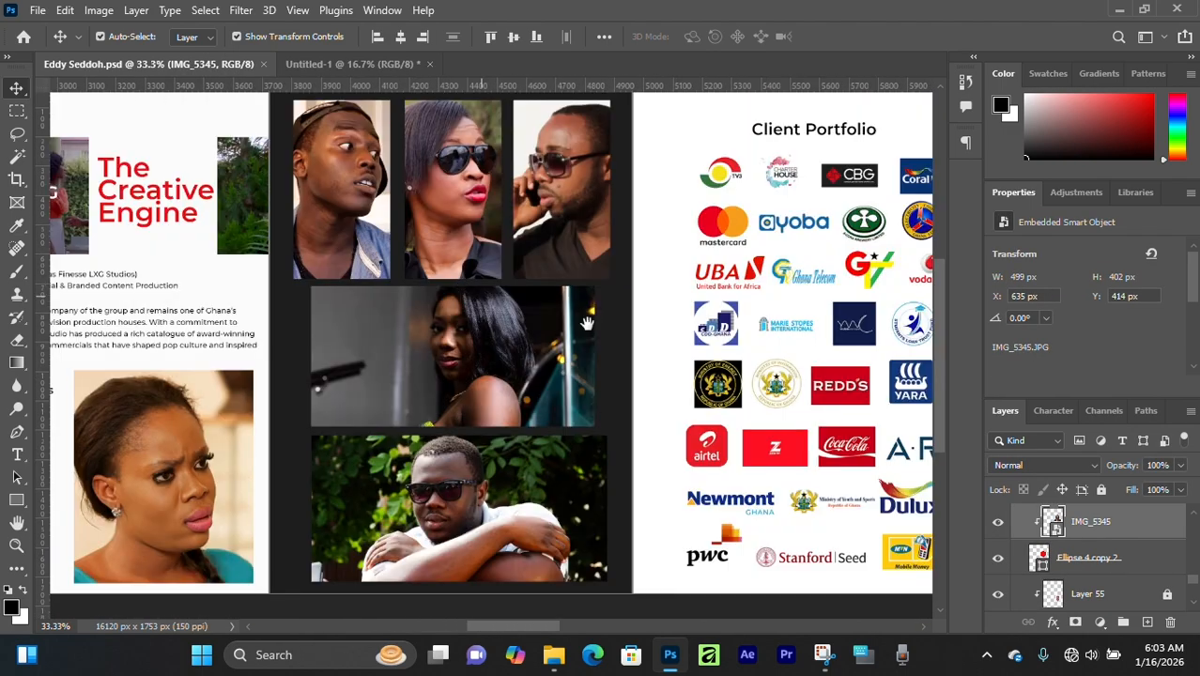
scroll(482, 359, right, 10)
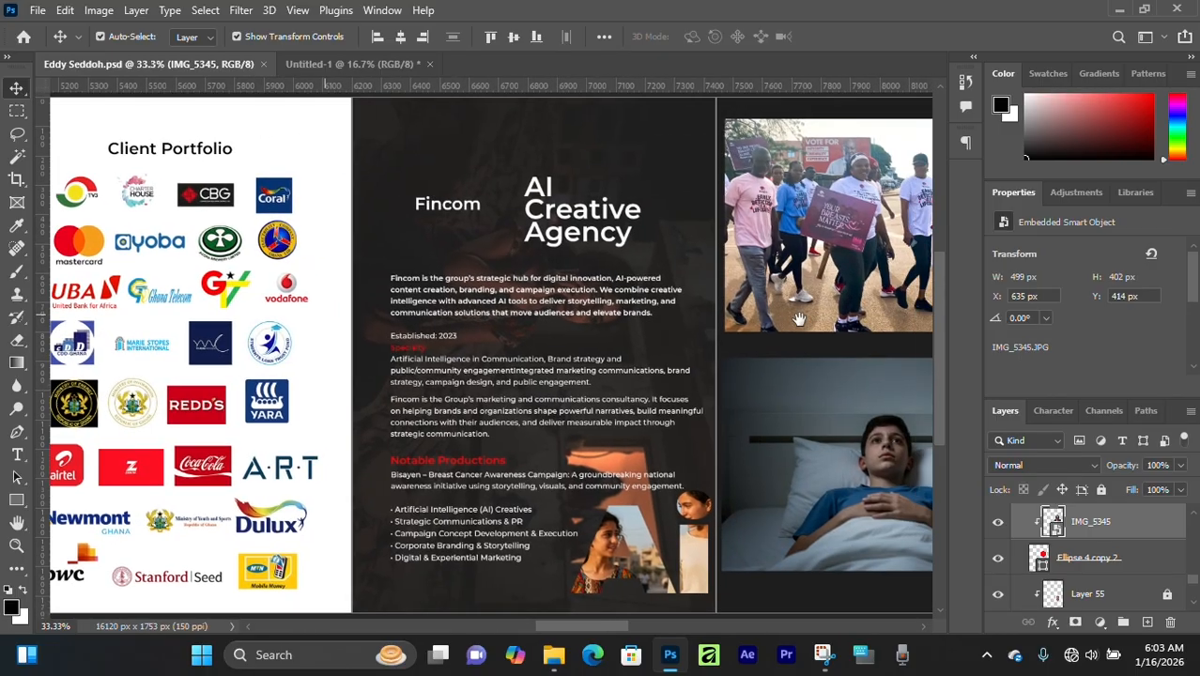
scroll(460, 307, right, 10)
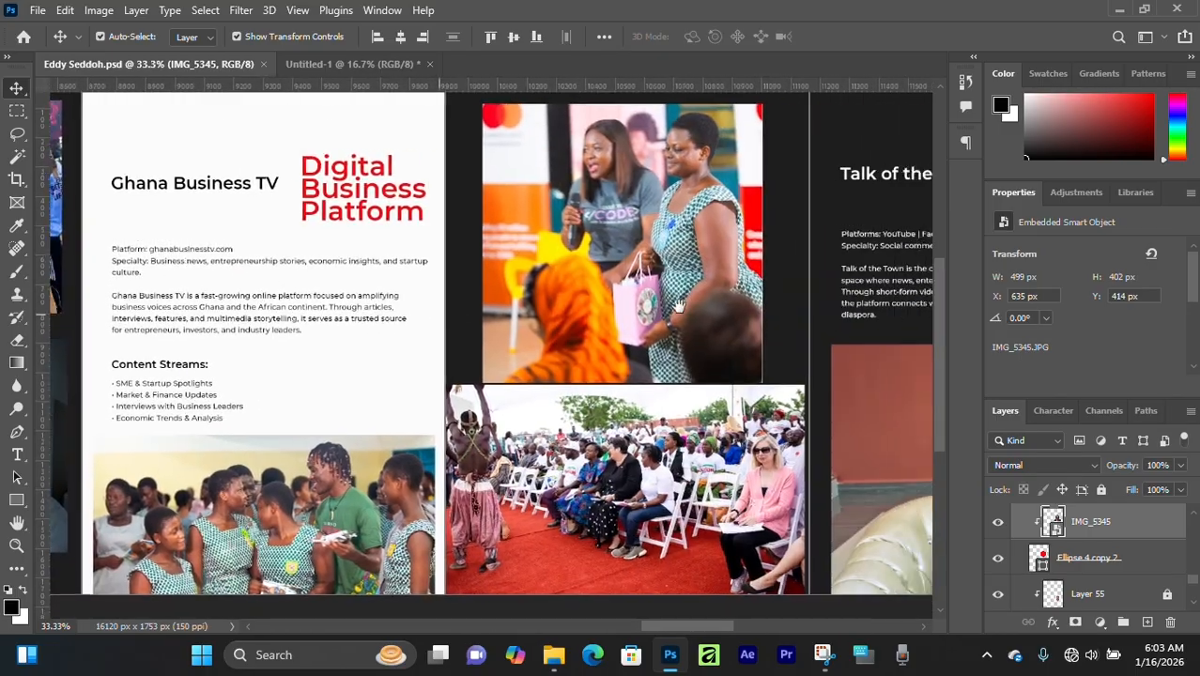
scroll(569, 334, right, 10)
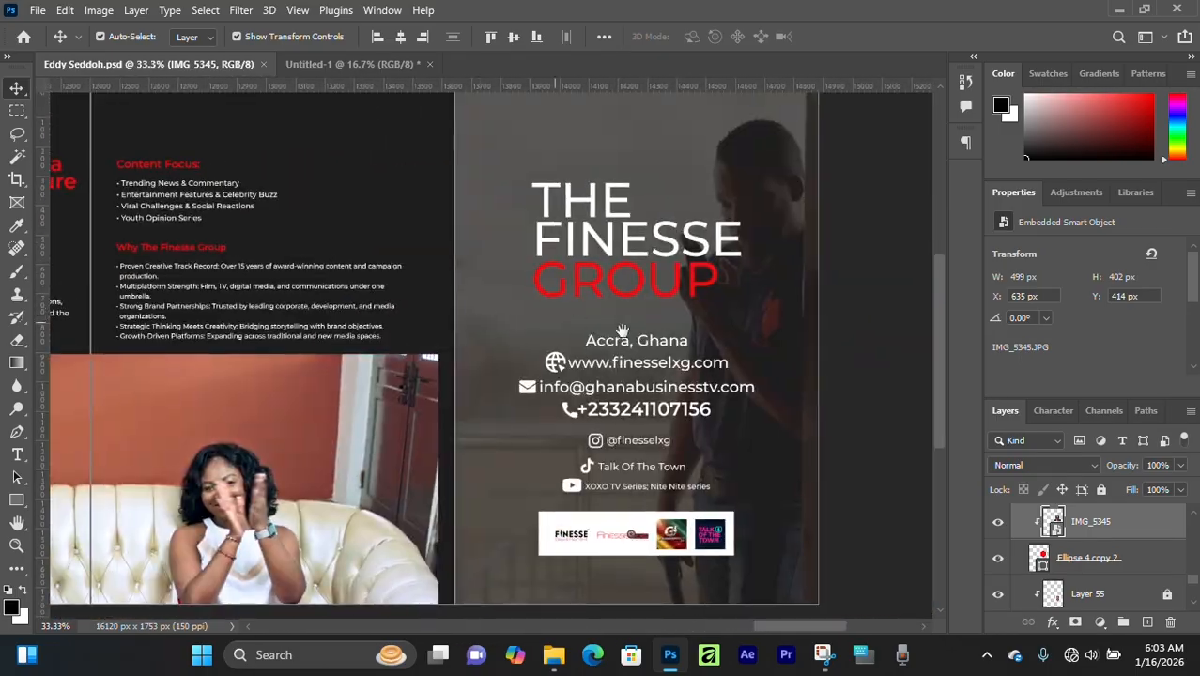
scroll(719, 262, left, 15)
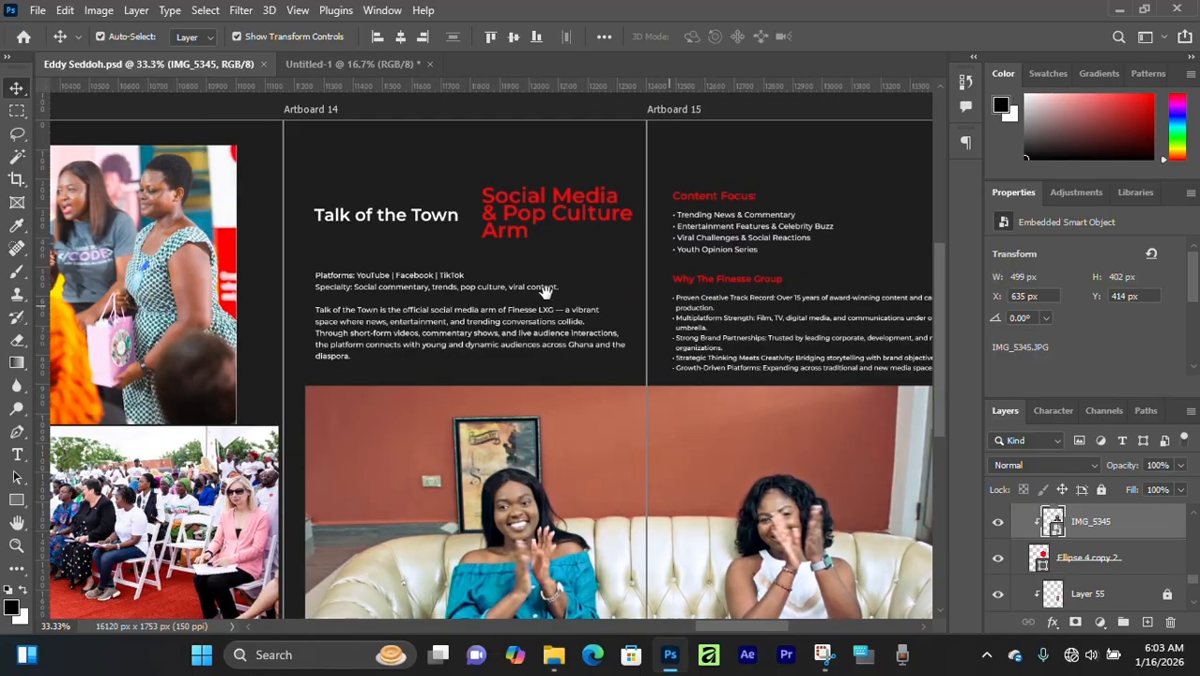
scroll(618, 317, left, 10)
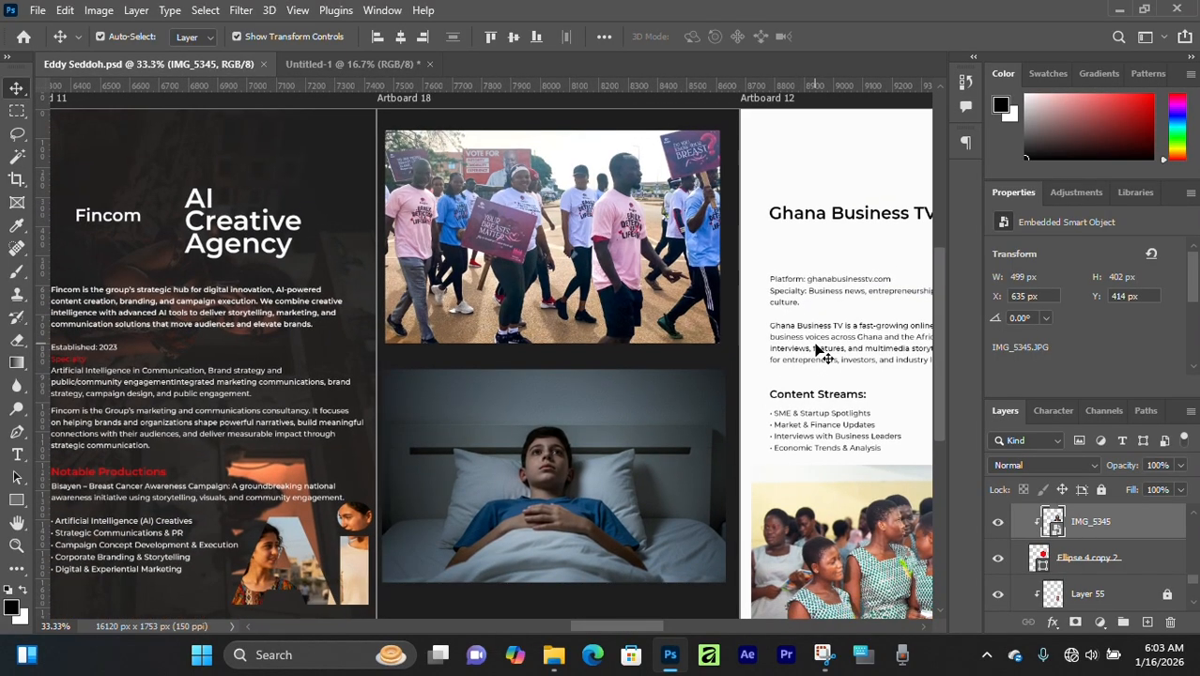
scroll(817, 350, right, 10)
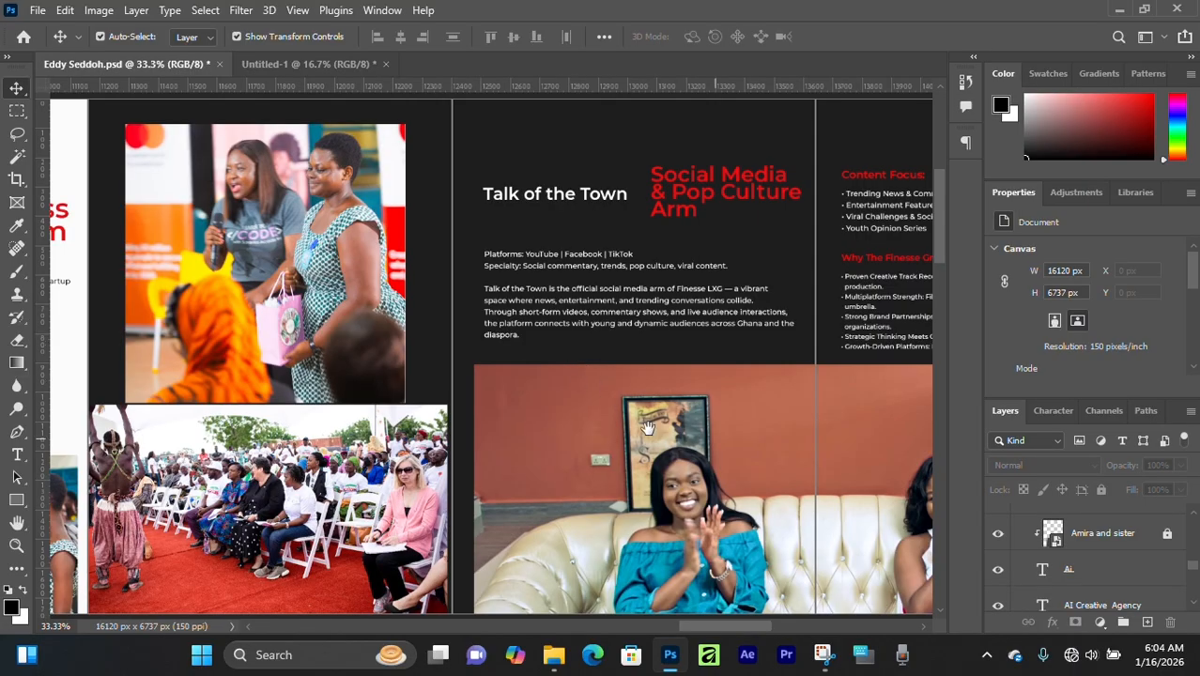
scroll(647, 428, right, 6)
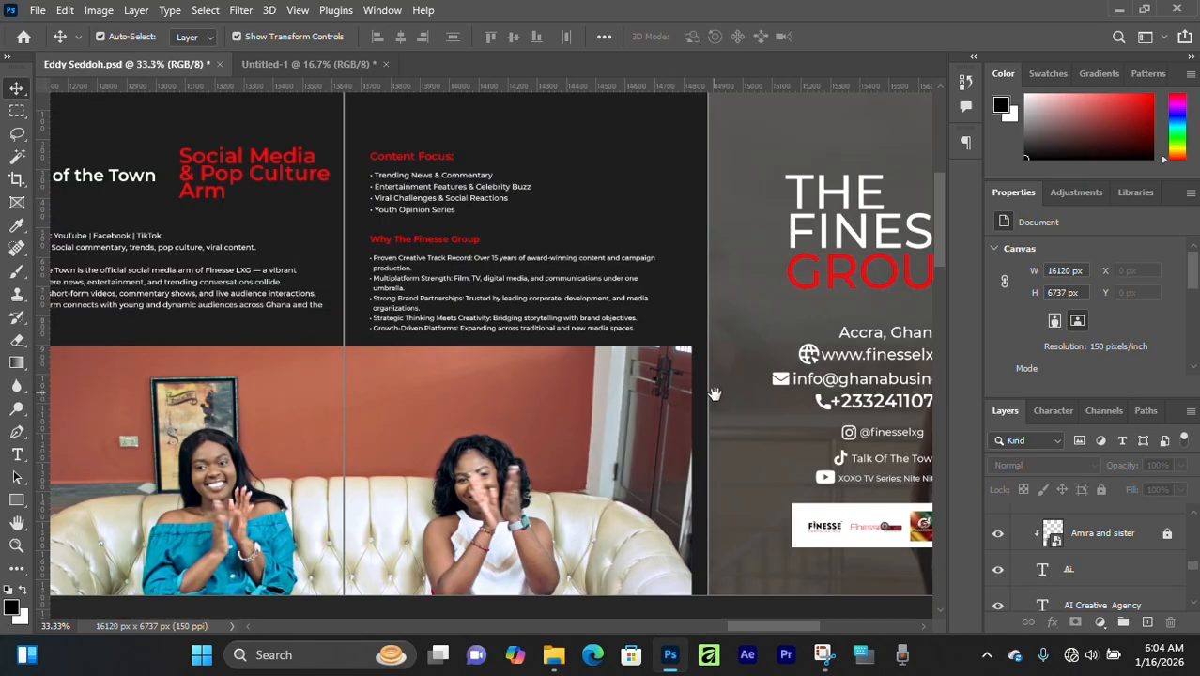
- Examine the white strip of company logos beneath the contact details on the closing page, selecting its layer
drag(714, 394, 494, 348)
key(ctrl+plus)
key(ctrl+plus)
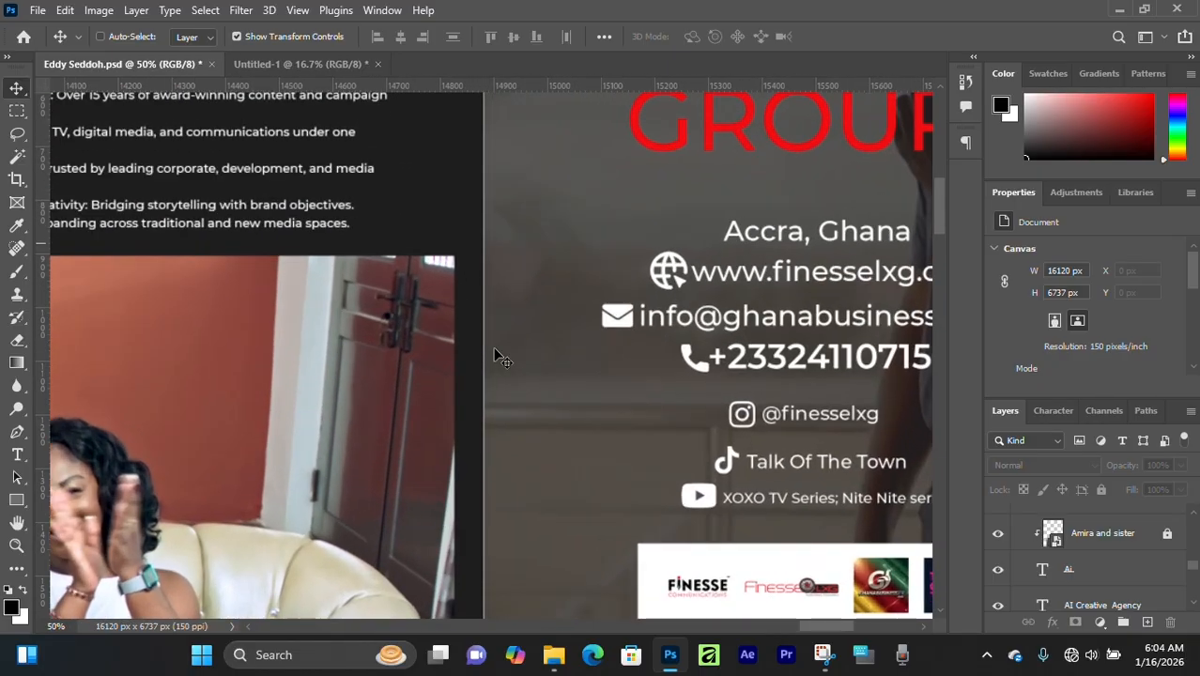
drag(749, 599, 642, 347)
key(ctrl+plus)
key(ctrl+plus)
key(ctrl+plus)
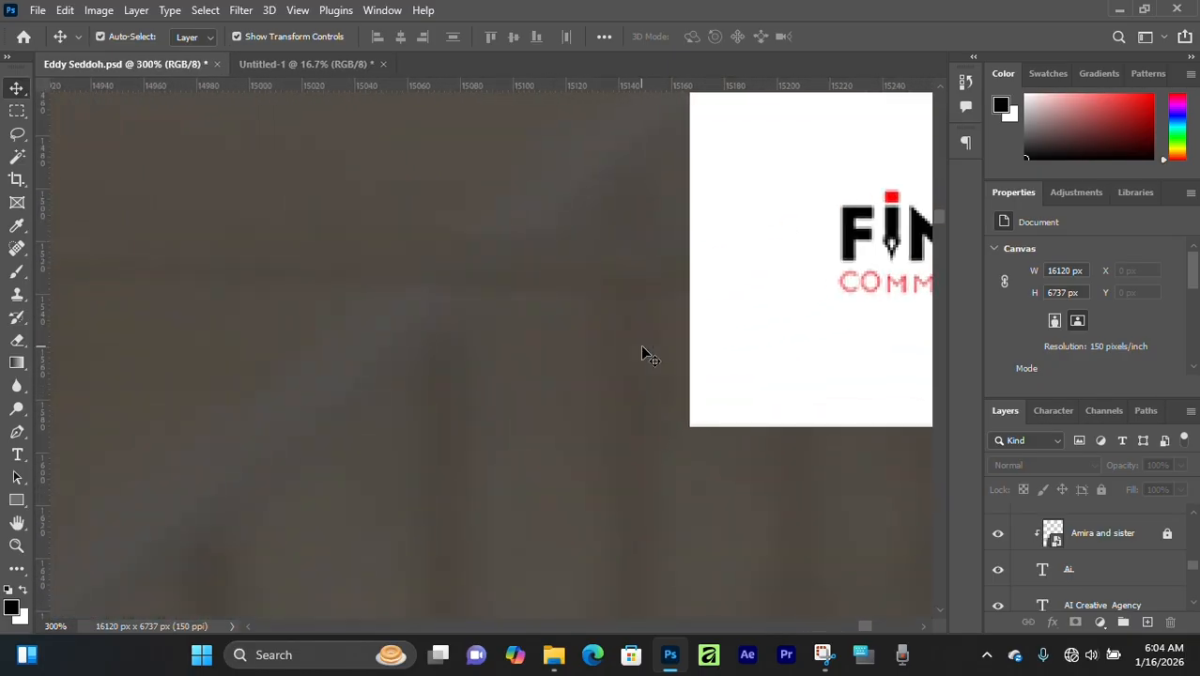
key(ctrl+minus)
key(ctrl+minus)
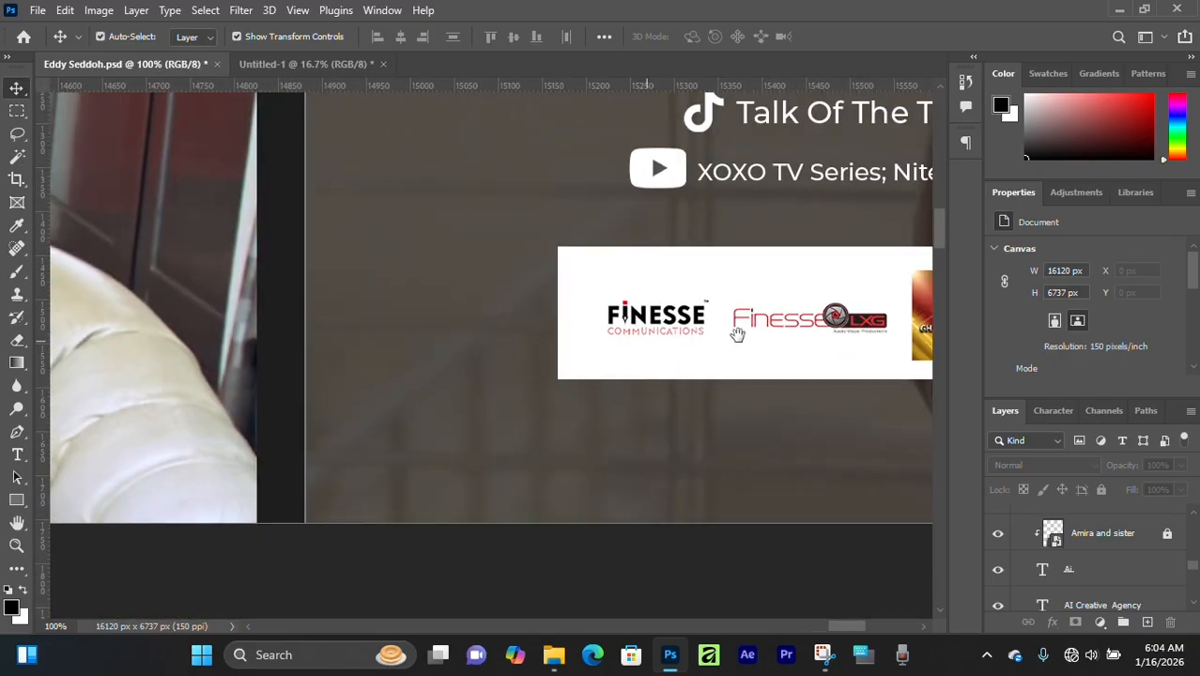
drag(803, 322, 661, 357)
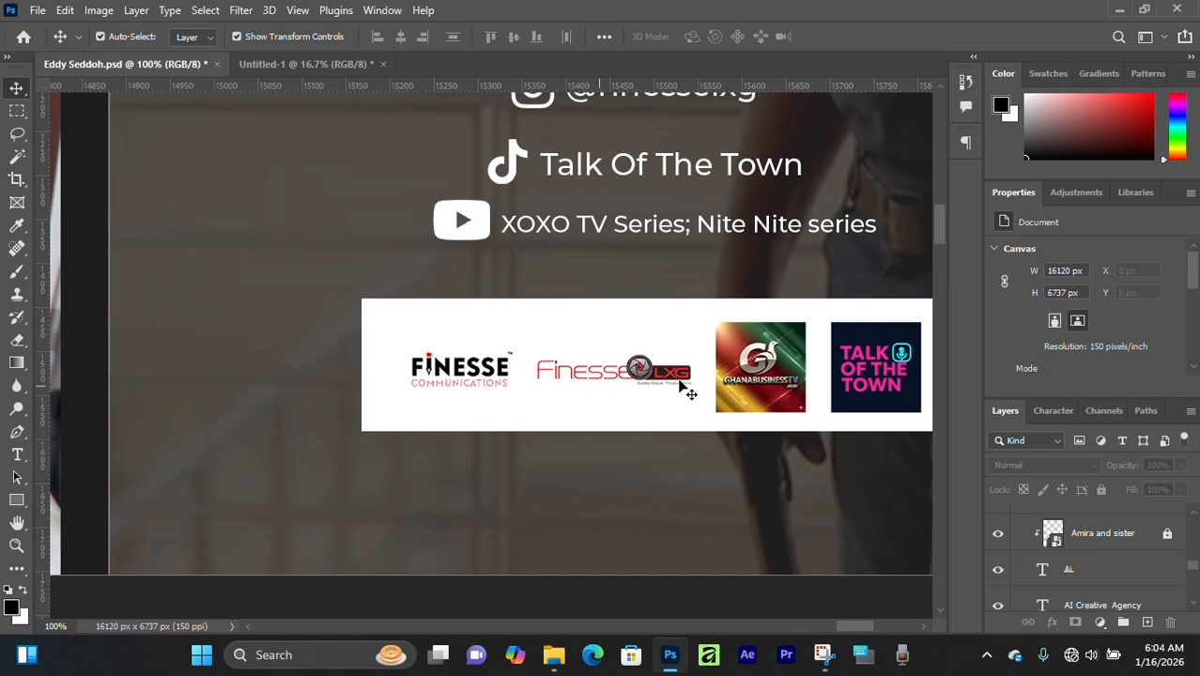
click(634, 378)
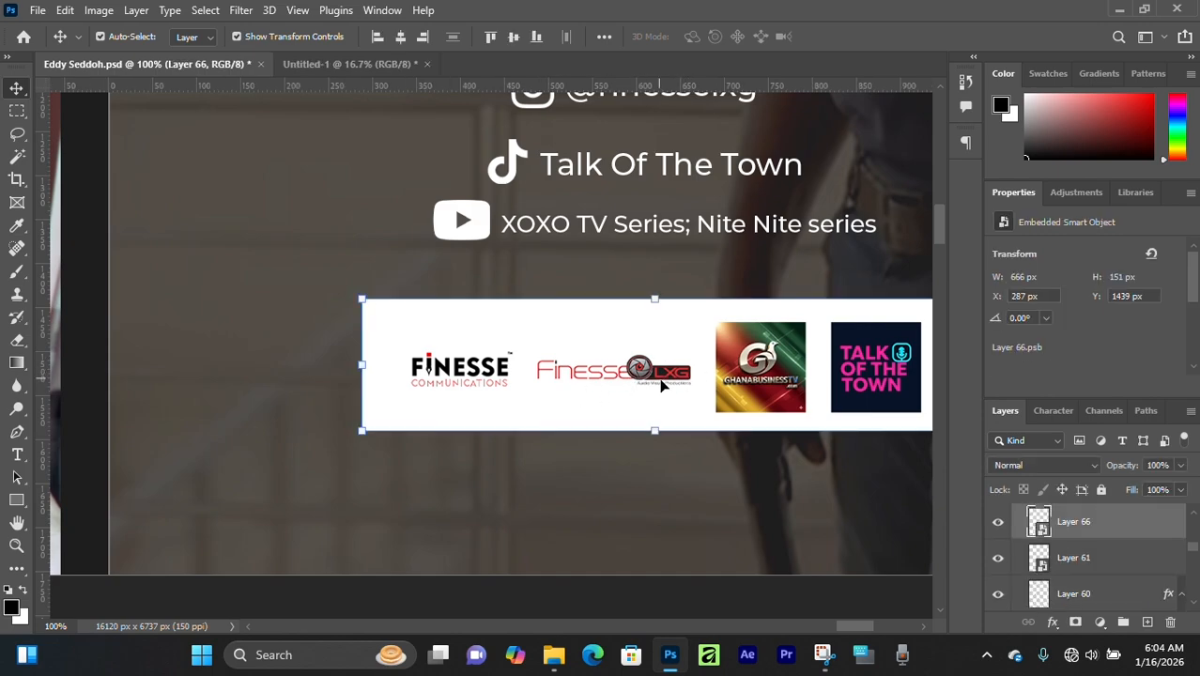
key(ctrl+minus)
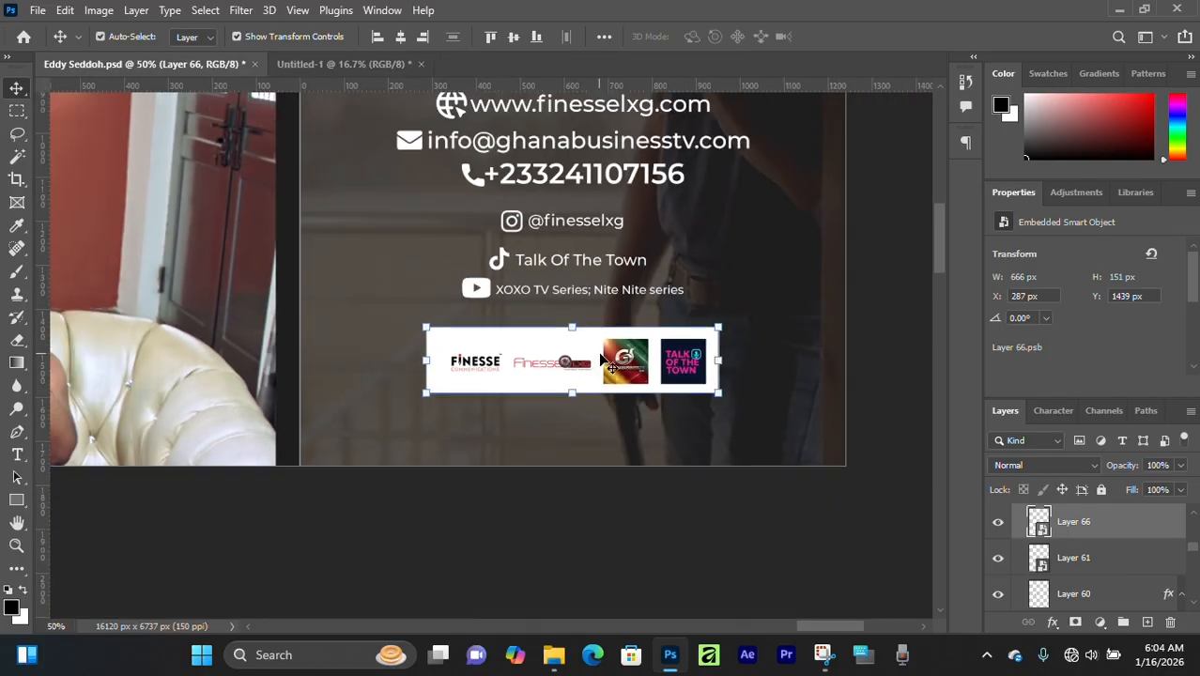
key(ctrl+minus)
drag(513, 246, 688, 424)
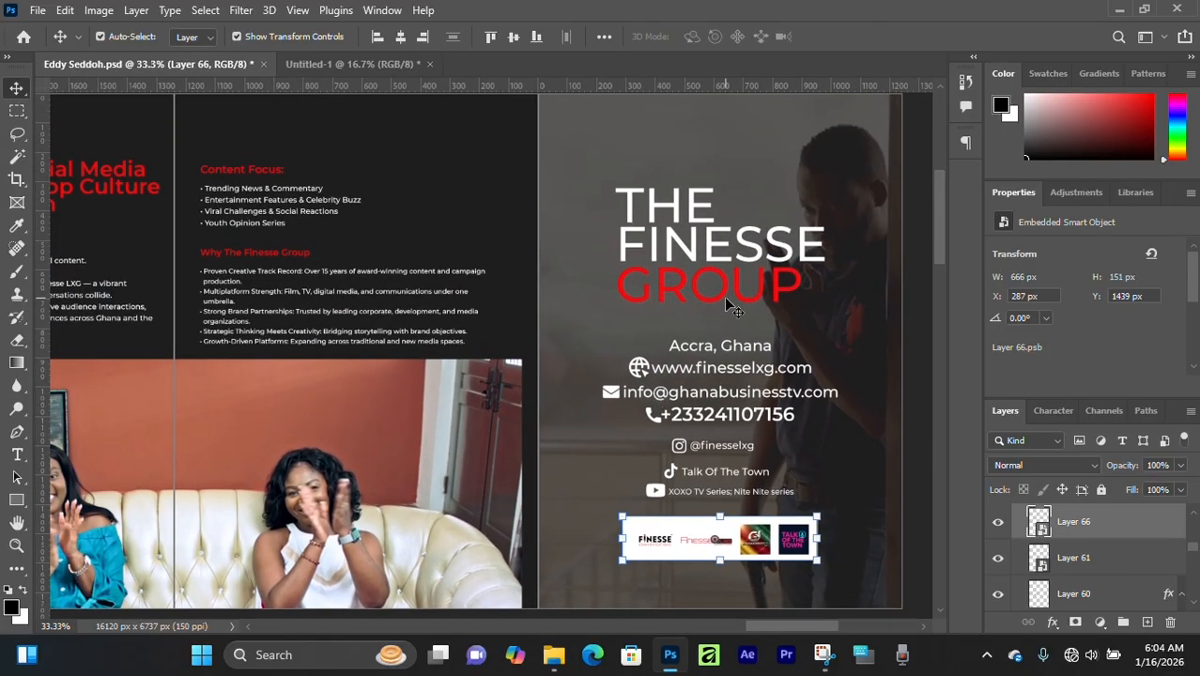
- Return to the opening pages and examine the circular portraits and captions on the DIRECTORS page
click(519, 196)
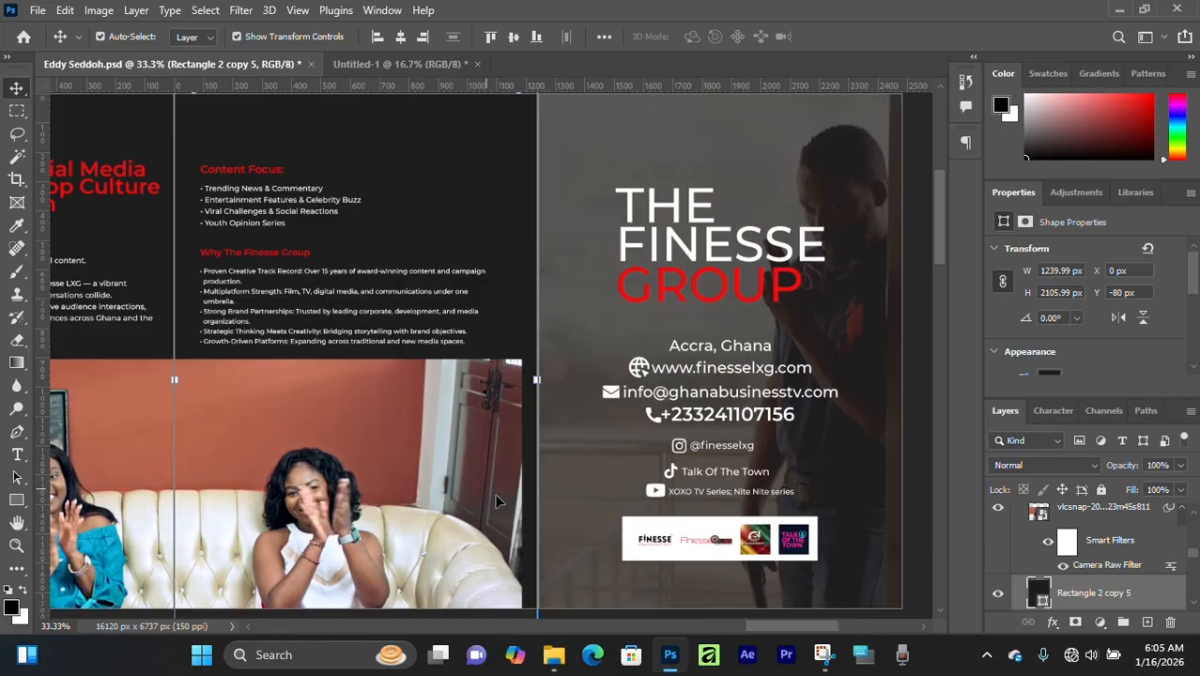
drag(773, 625, 631, 603)
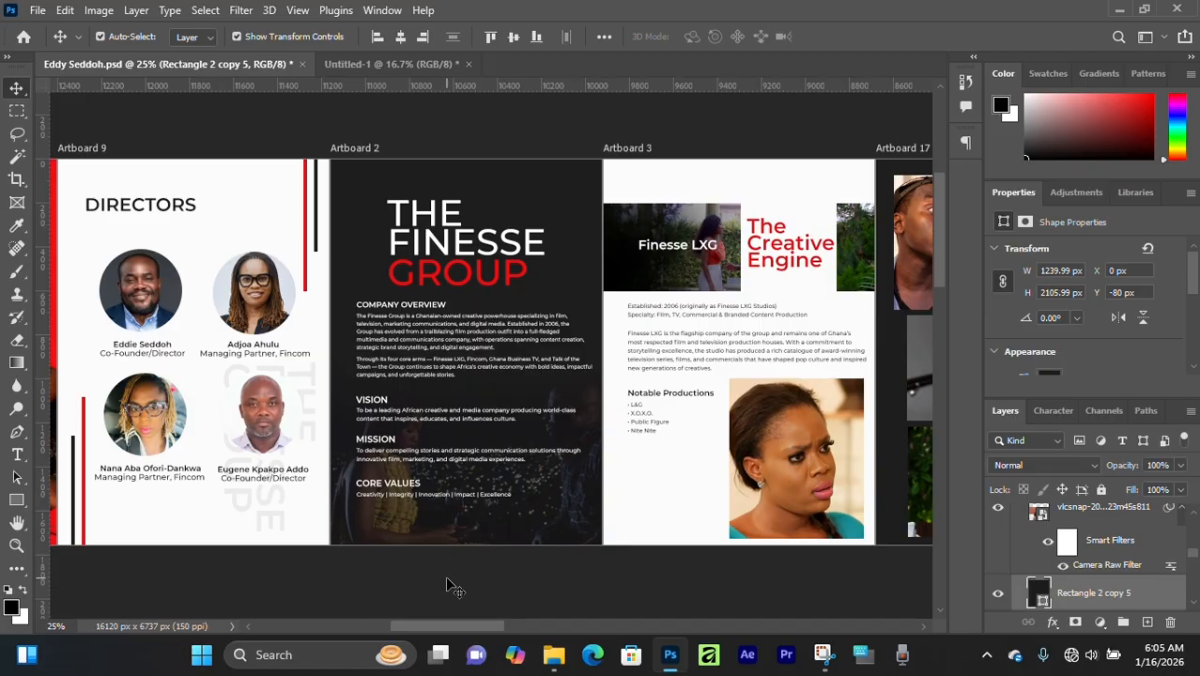
scroll(419, 418, up, 2)
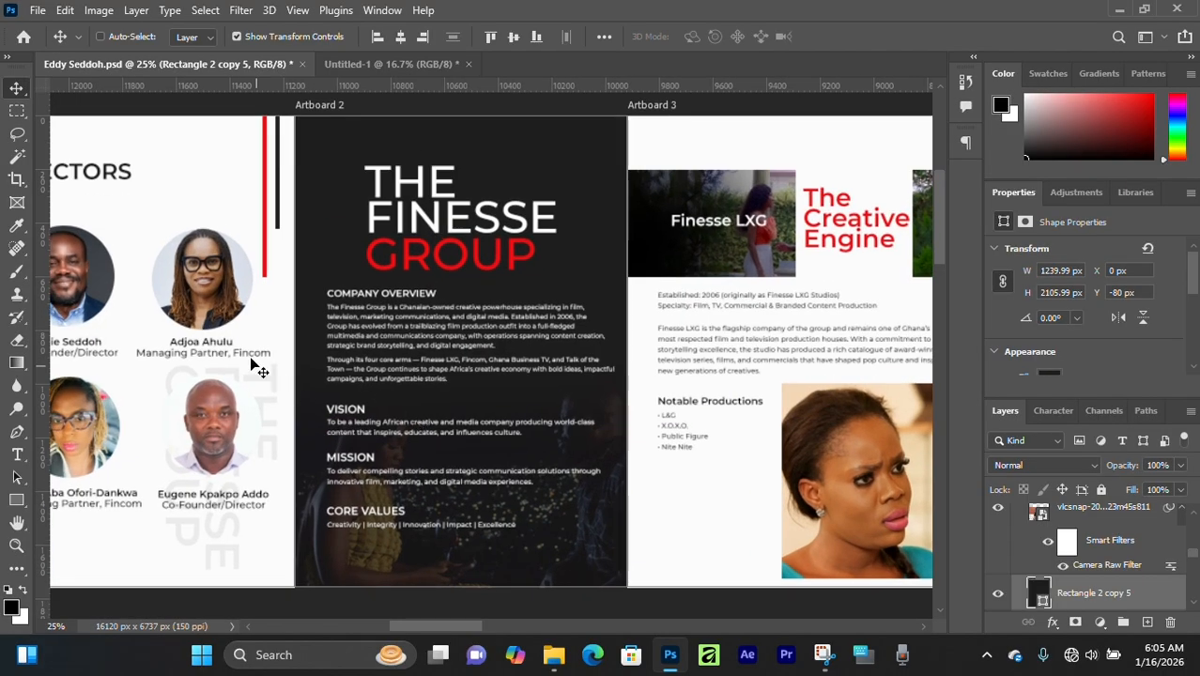
scroll(258, 368, up, 1)
drag(260, 373, 556, 360)
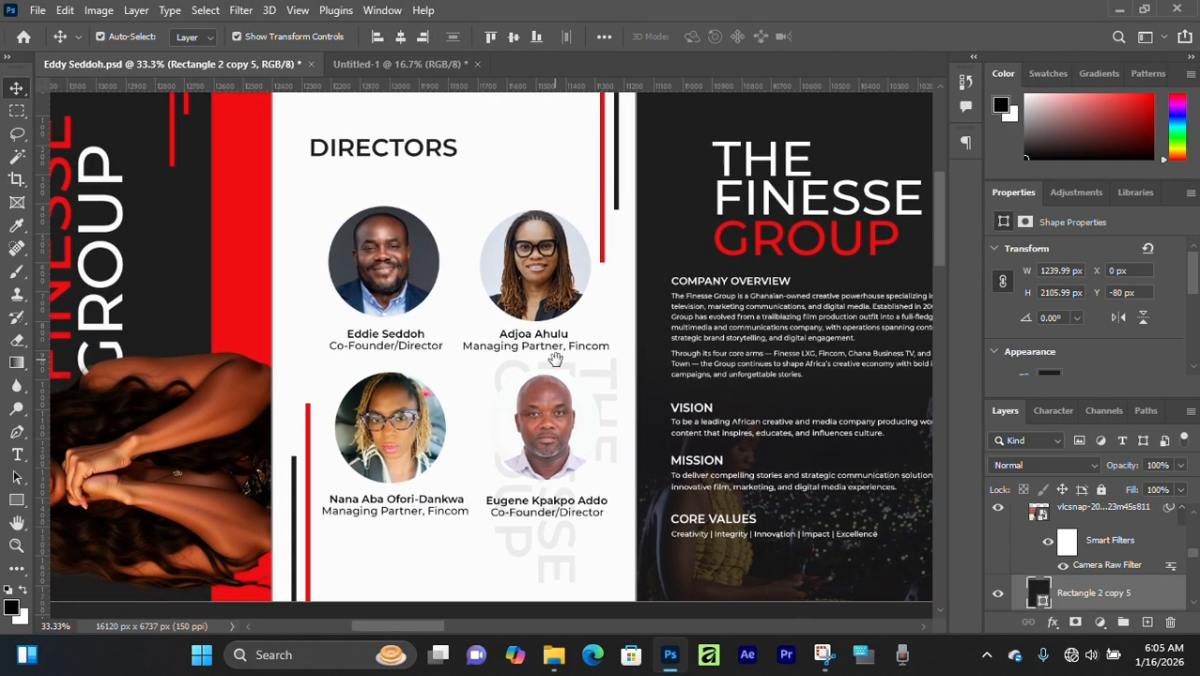
scroll(469, 228, up, 1)
scroll(469, 228, down, 1)
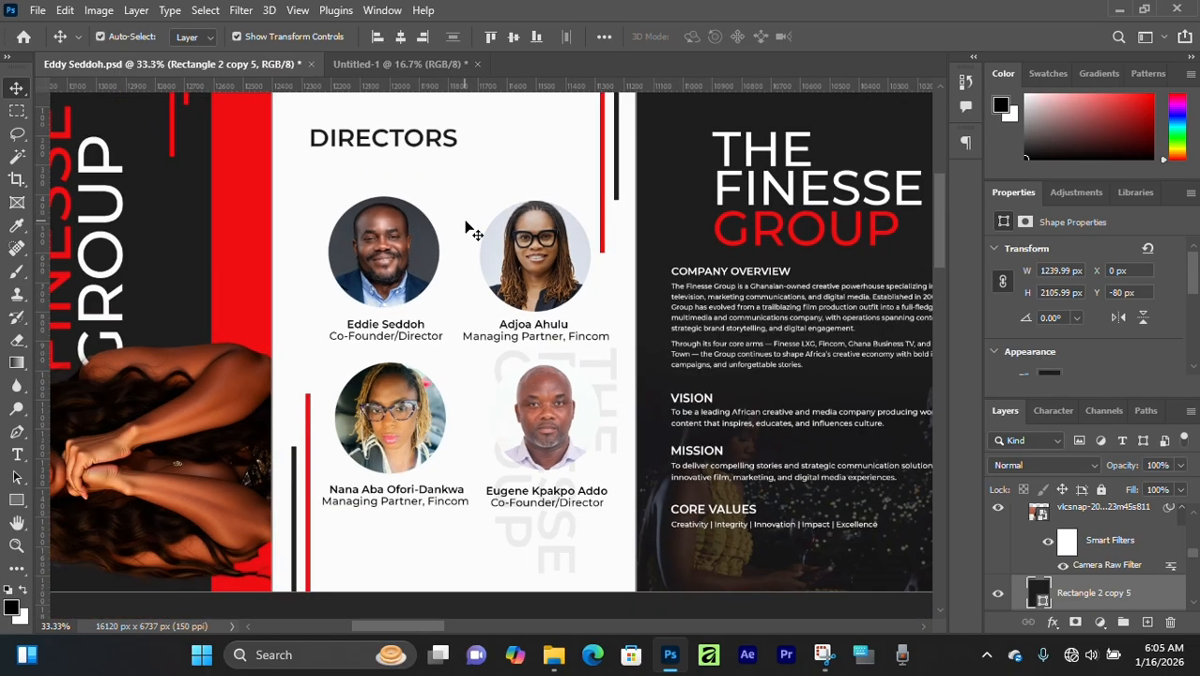
click(564, 368)
scroll(515, 360, up, 1)
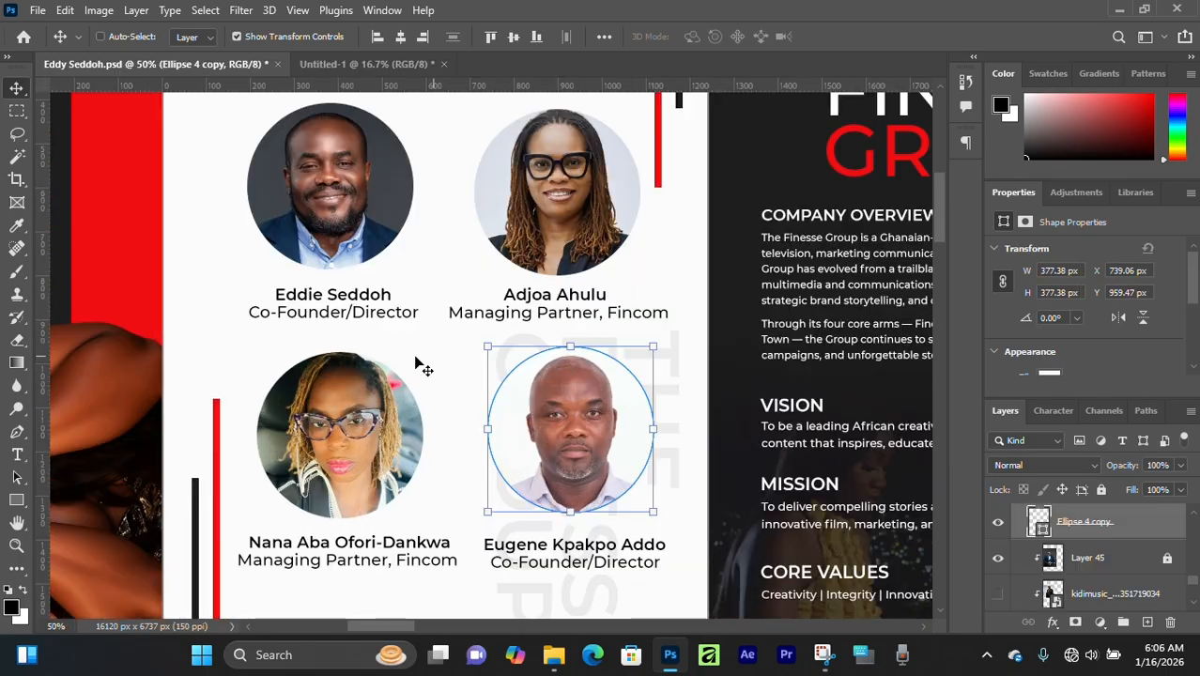
click(432, 354)
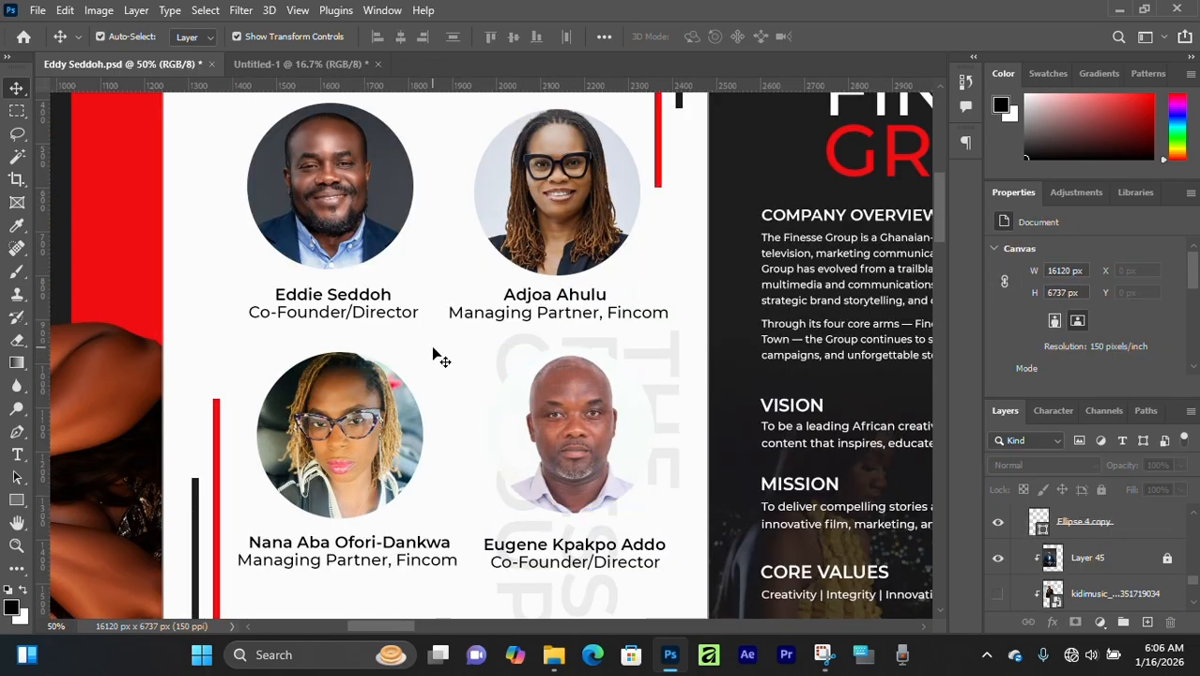
scroll(433, 354, up, 1)
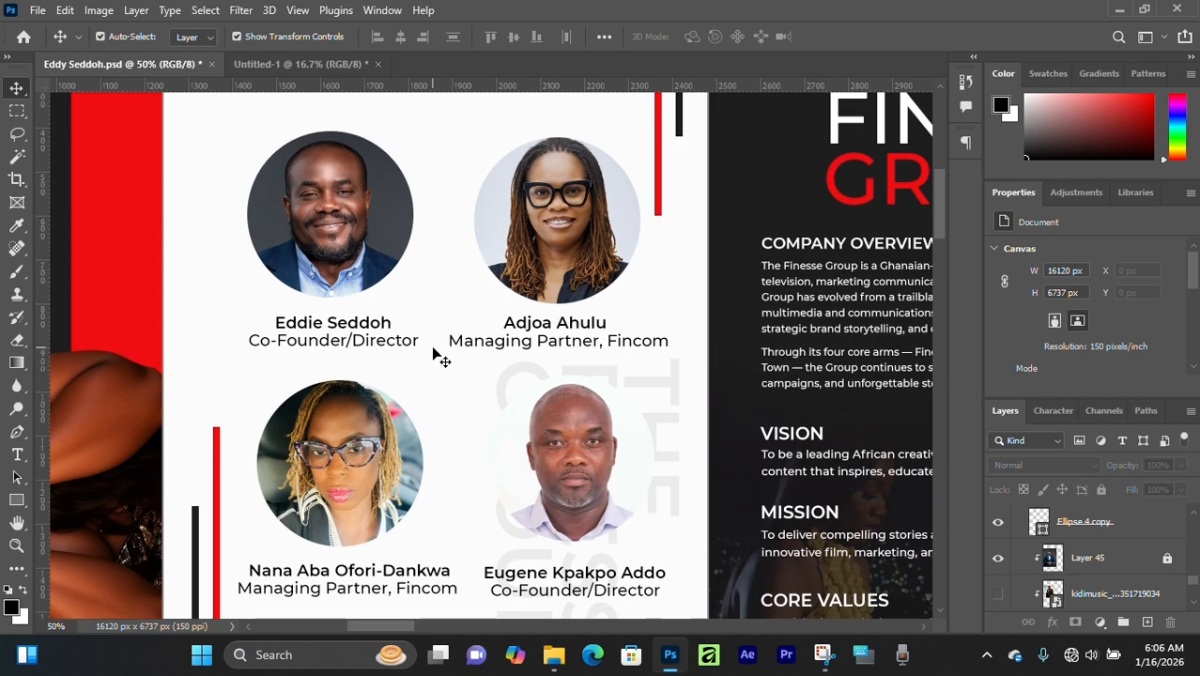
- Examine the text sizes and layout of the DIRECTORS and company overview pages, continuing to the Finesse LXG and photo collage pages
key(ctrl+minus)
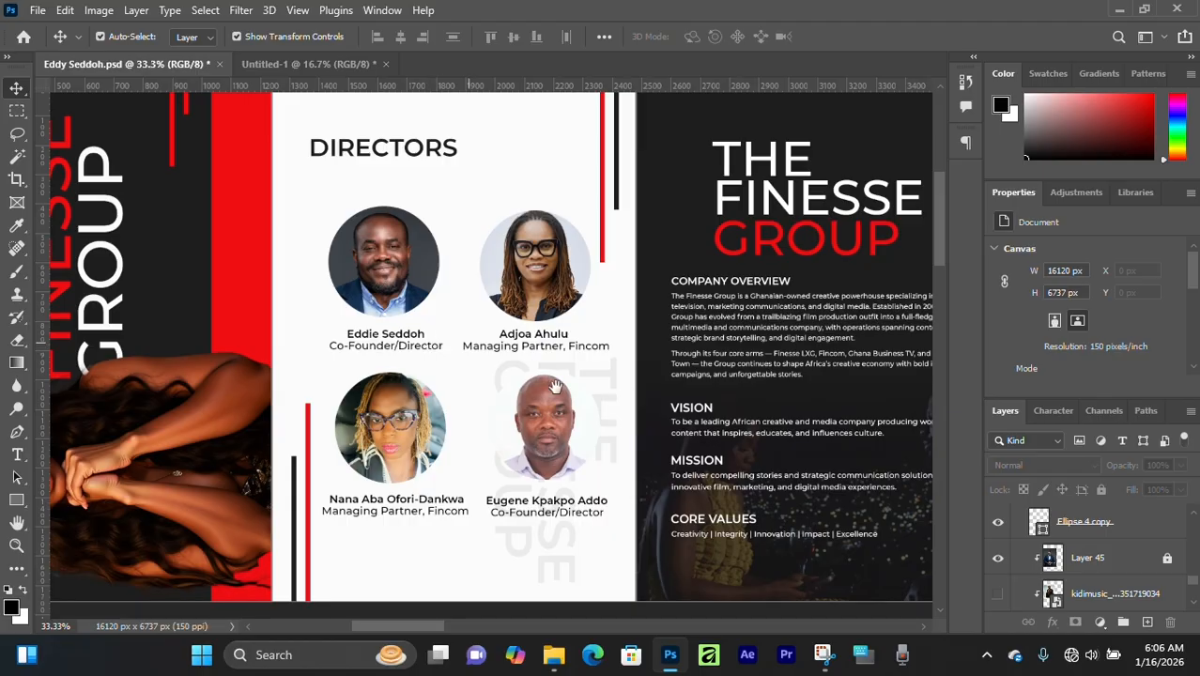
drag(745, 399, 642, 416)
key(ctrl+plus)
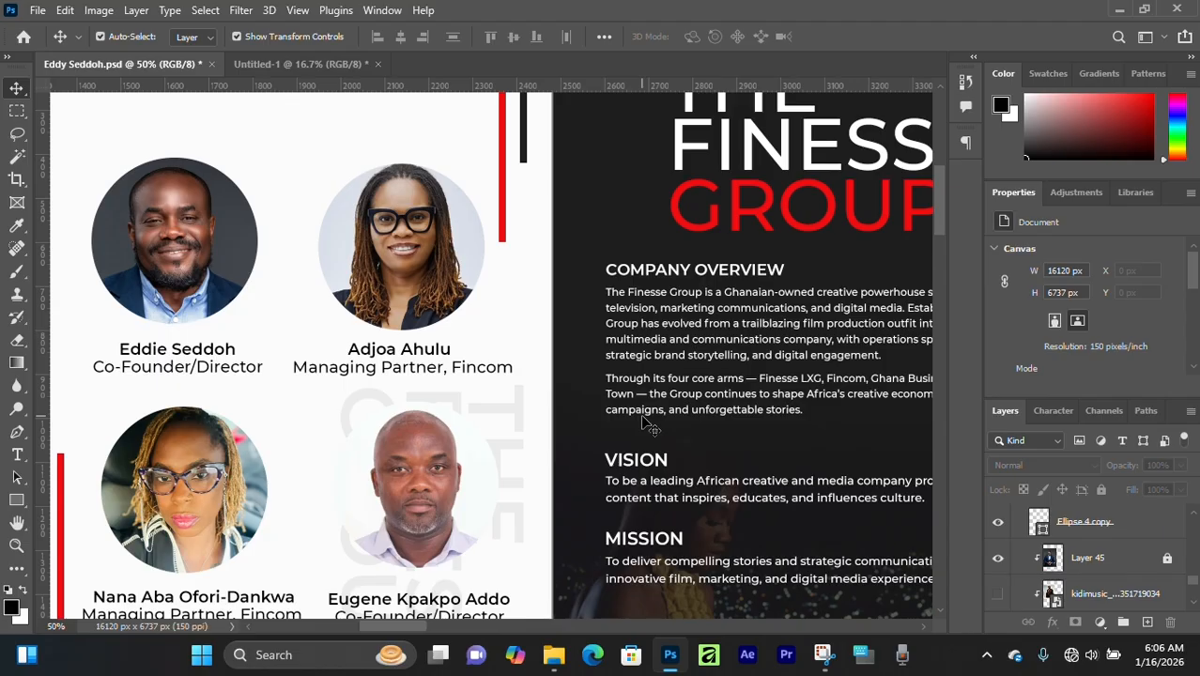
key(ctrl+minus)
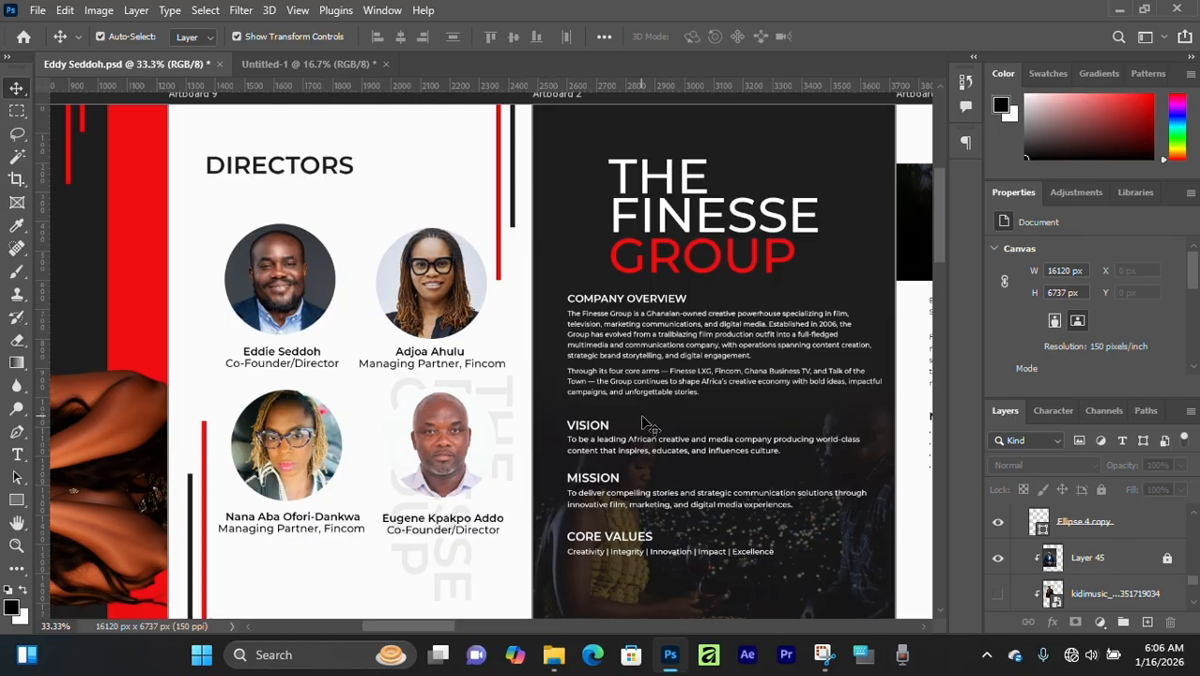
scroll(310, 315, down, 1)
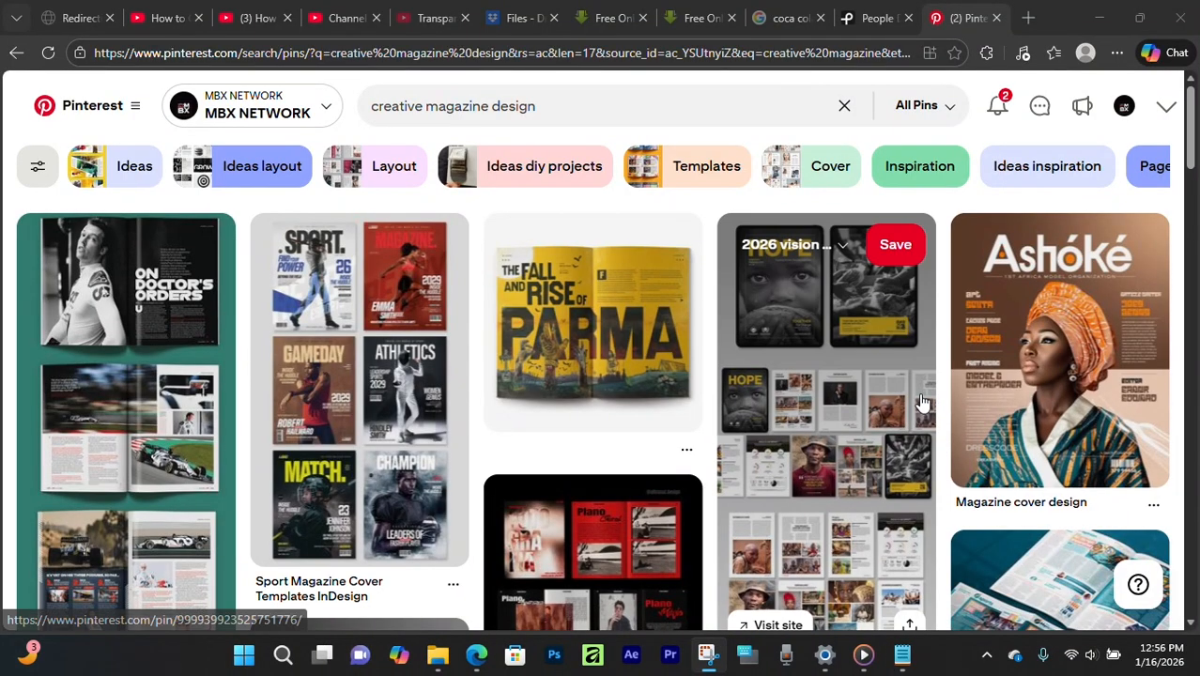
- Switch to the web browser and browse creative magazine design layouts on Pinterest and Behance for inspiration
scroll(921, 405, down, 2)
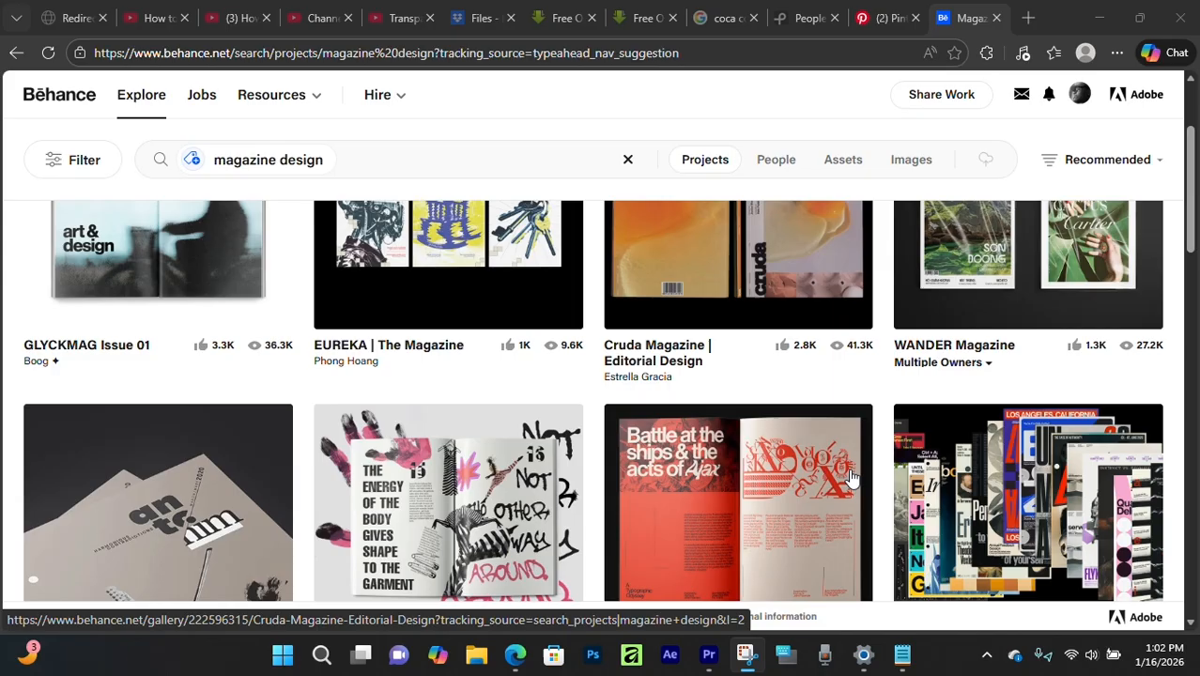
scroll(850, 477, down, 3)
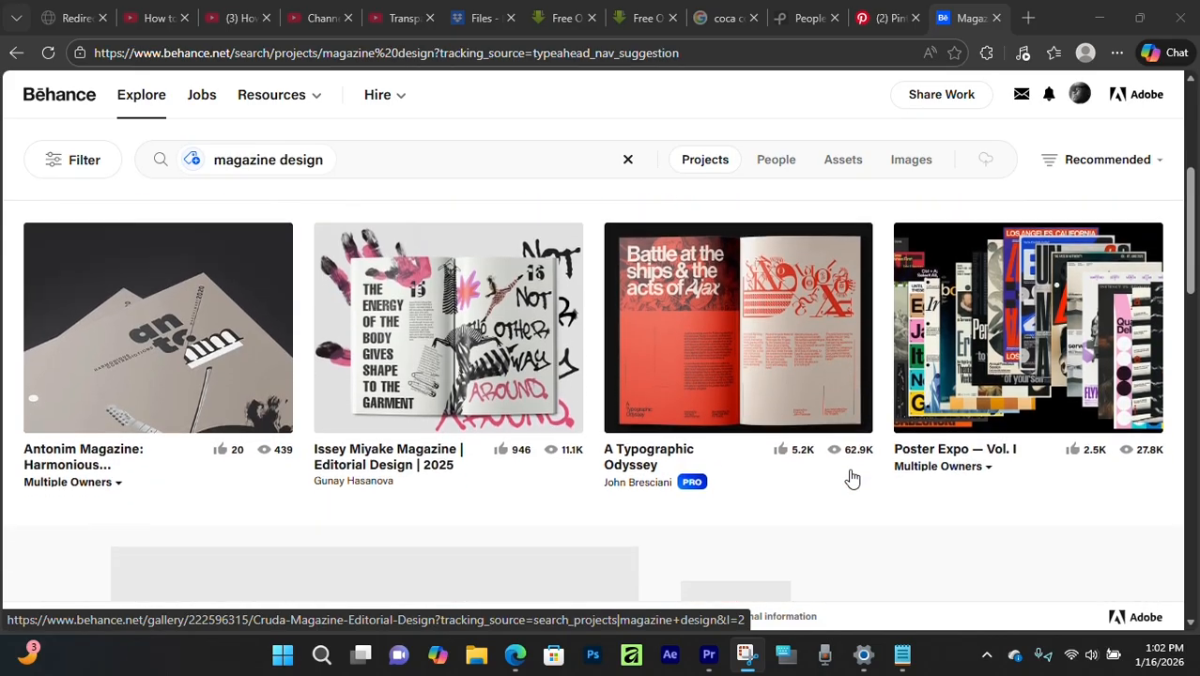
scroll(852, 479, down, 5)
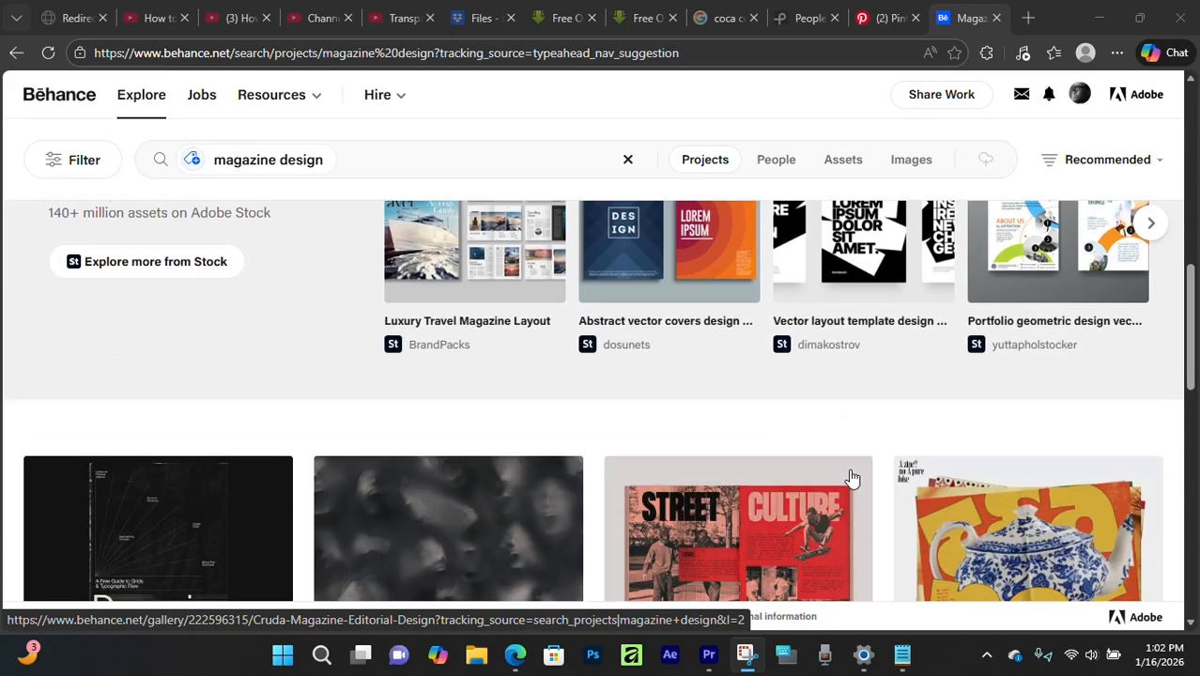
scroll(852, 479, down, 5)
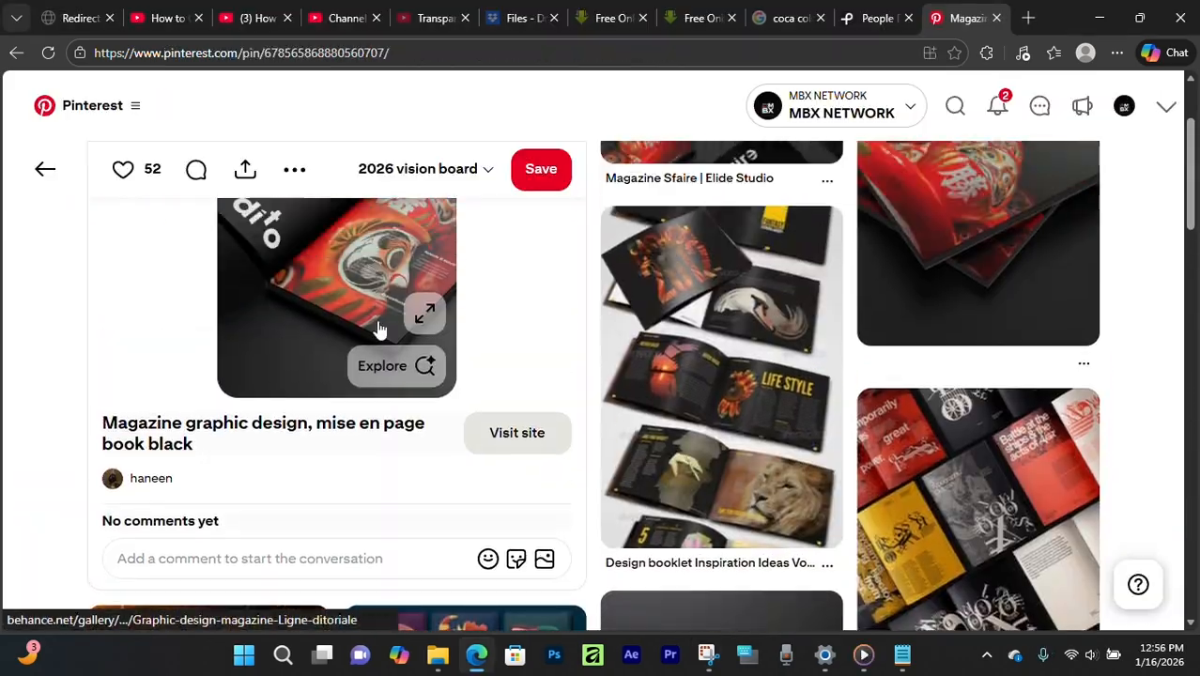
scroll(376, 327, down, 5)
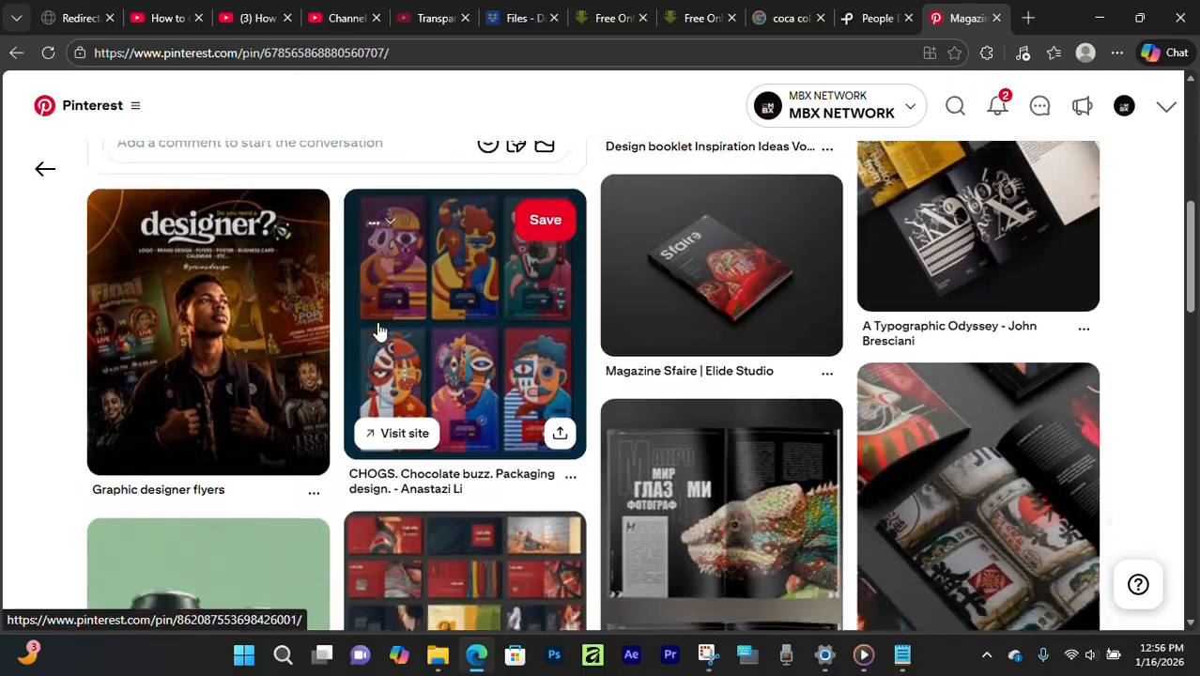